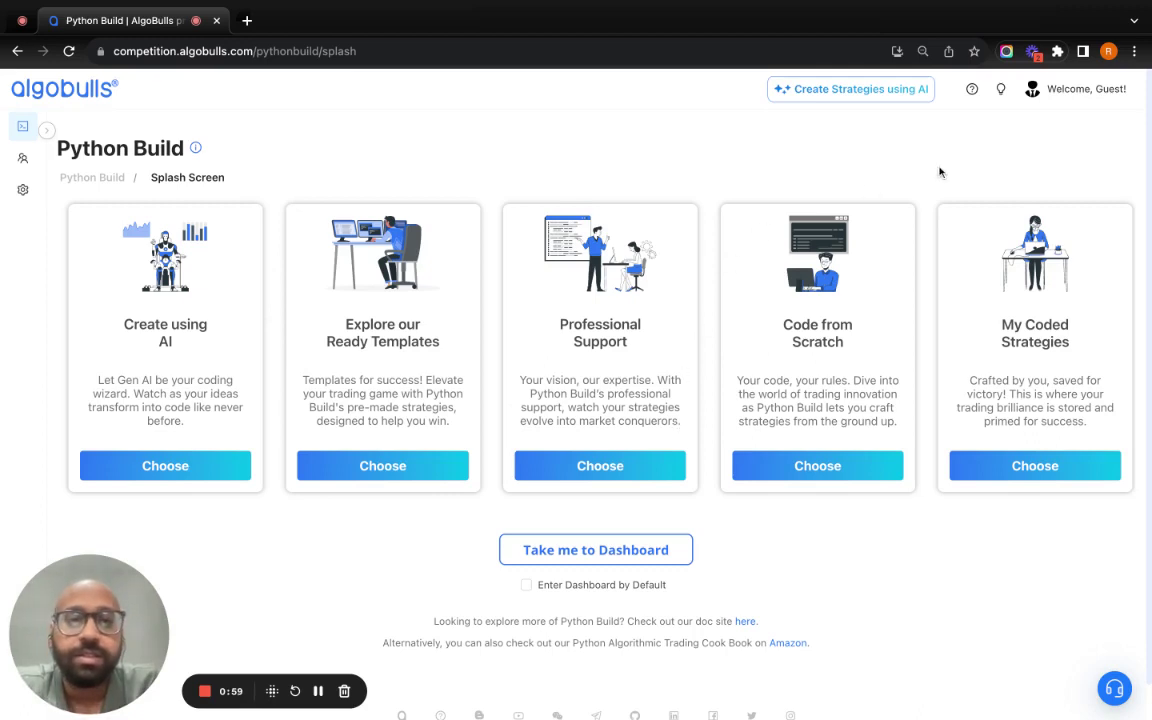
Bring up the 'Welcome, Guest!' account menu at the top right
{"action": "mouse_move", "coordinate": [1075, 95]}
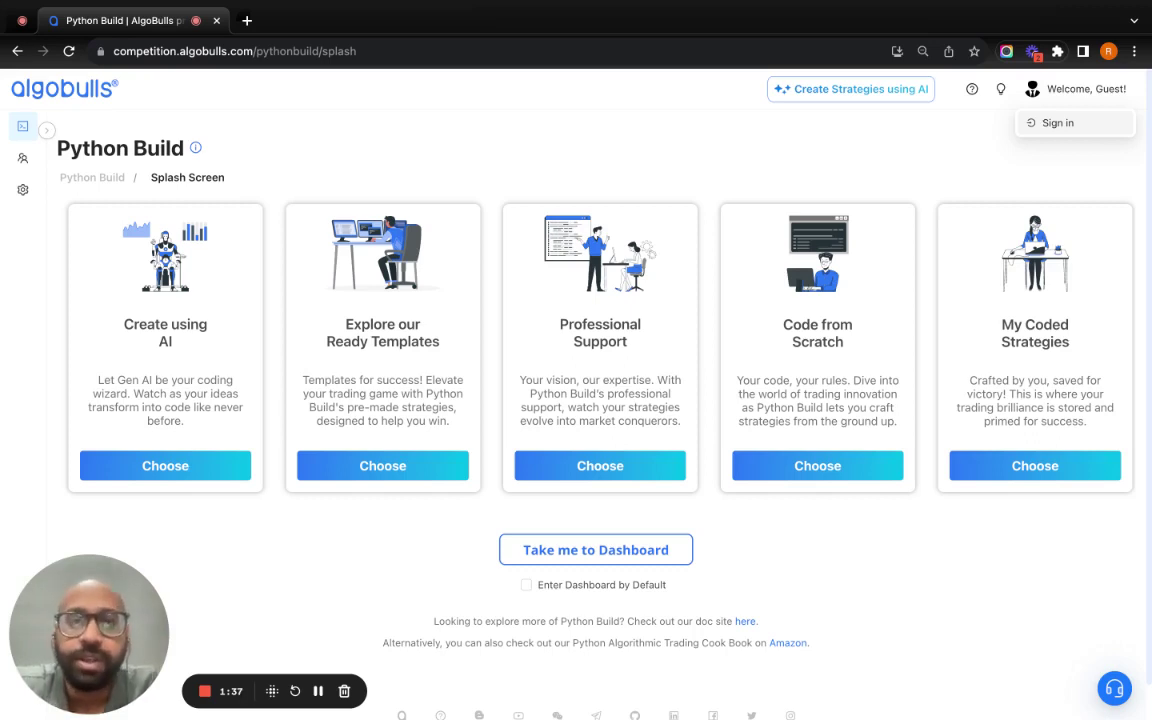
Go to the sign-in page and log in with the entered mobile number and password
{"action": "left_click", "coordinate": [1057, 123]}
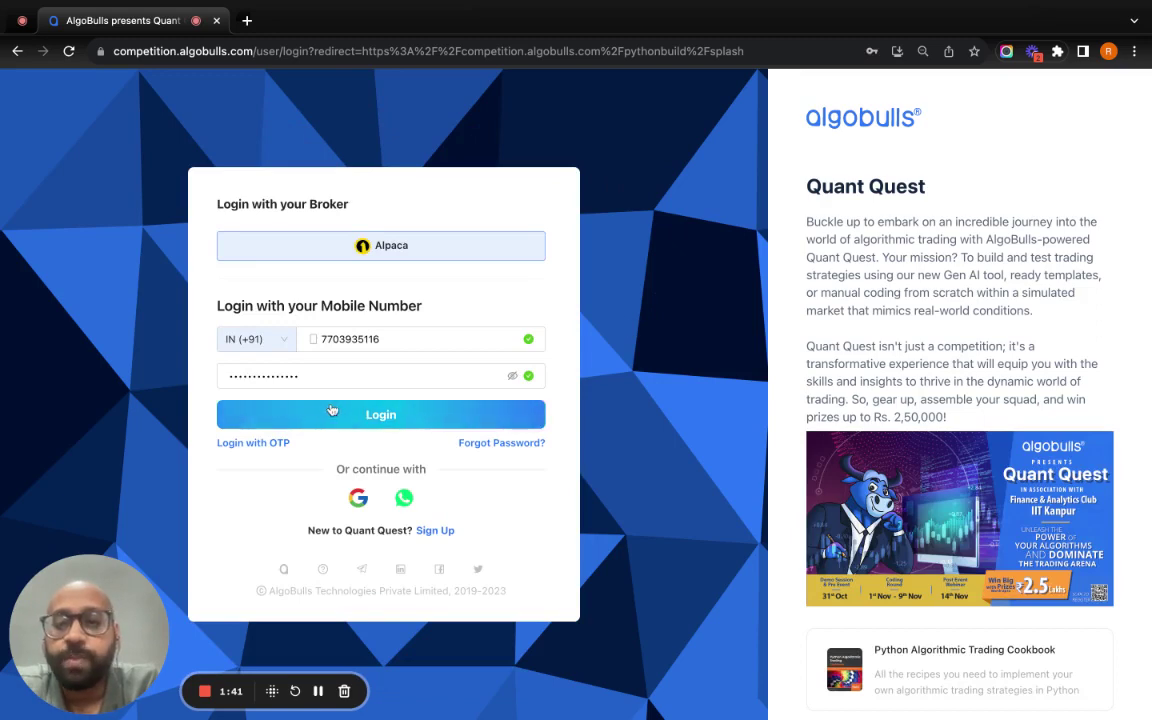
{"action": "left_click", "coordinate": [381, 415]}
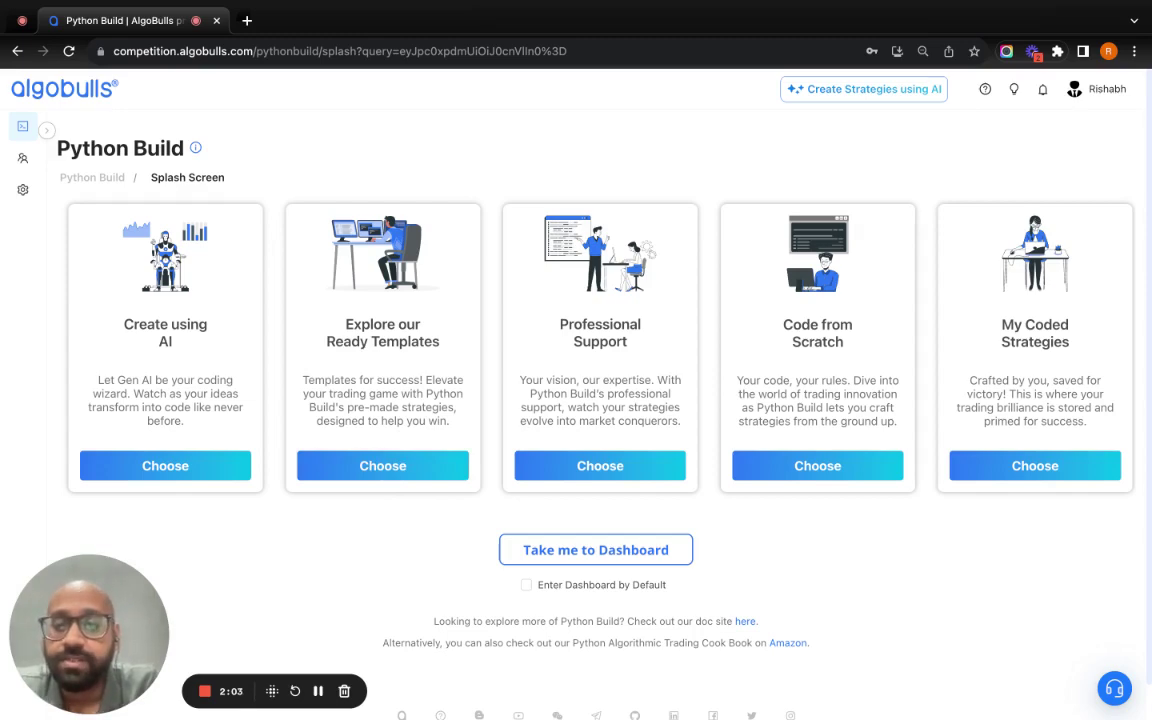
Choose 'Explore our Ready Templates' to list templates like MACD Crossover and Volatility Trend ATR
{"action": "left_click", "coordinate": [390, 467]}
{"action": "scroll", "coordinate": [497, 373], "scroll_direction": "down", "scroll_amount": 2}
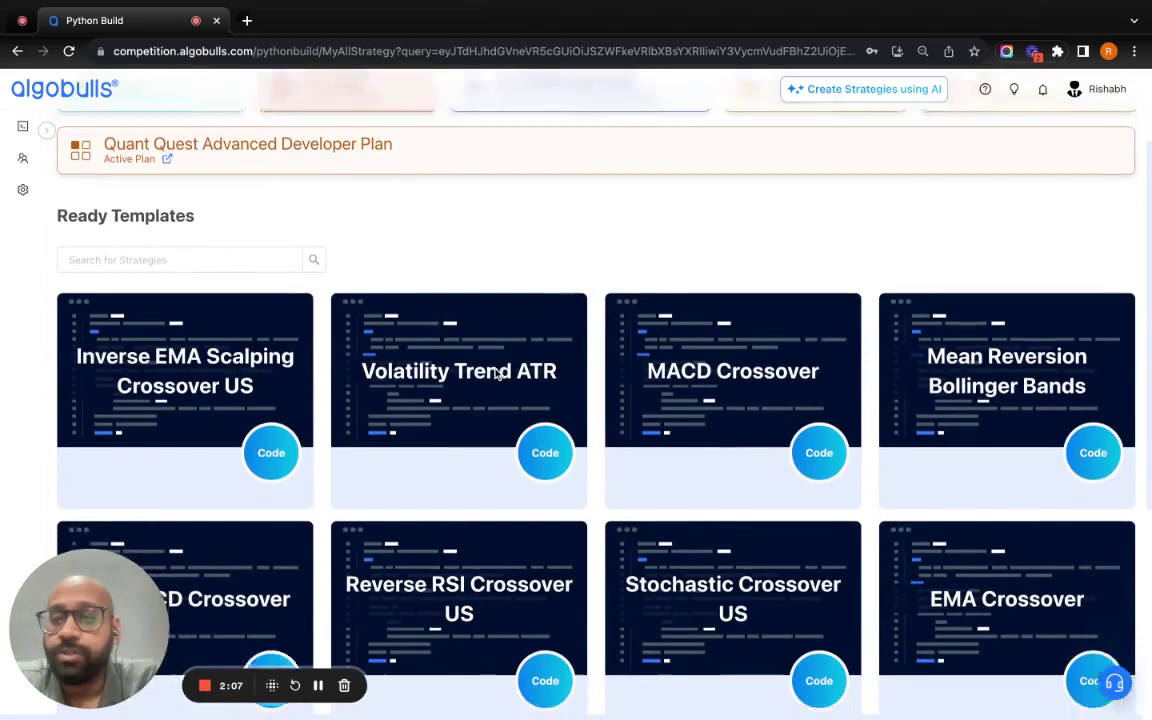
{"action": "scroll", "coordinate": [376, 183], "scroll_direction": "up", "scroll_amount": 2}
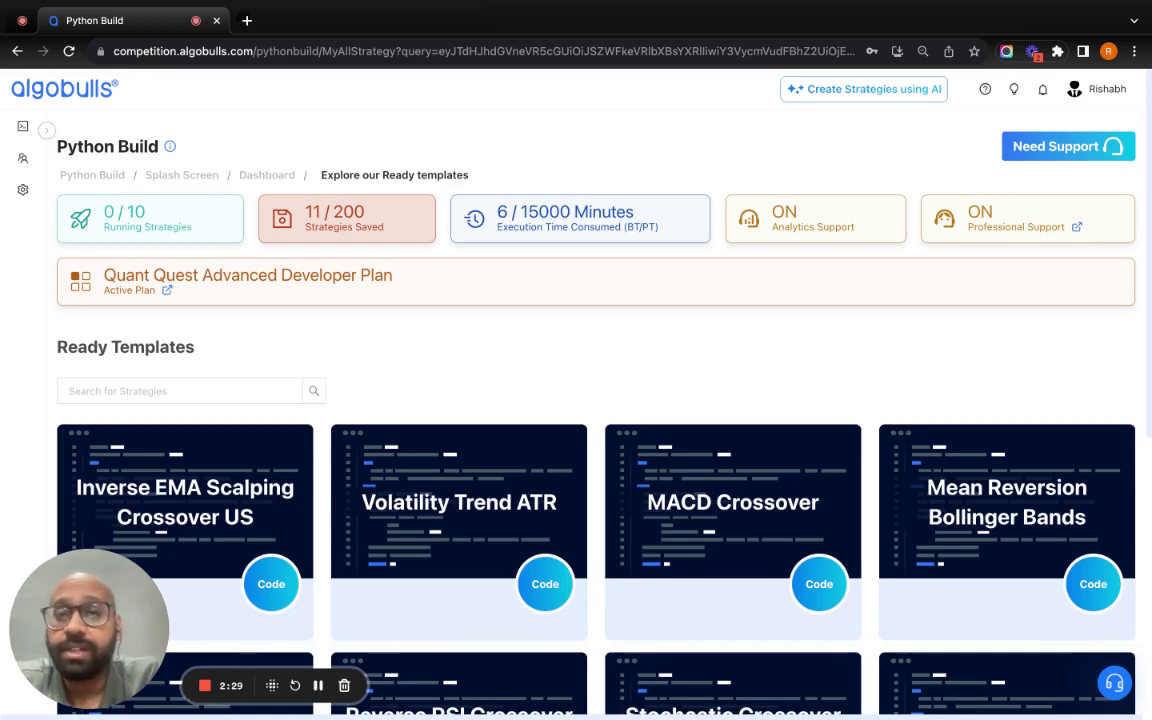
{"action": "left_click", "coordinate": [167, 292]}
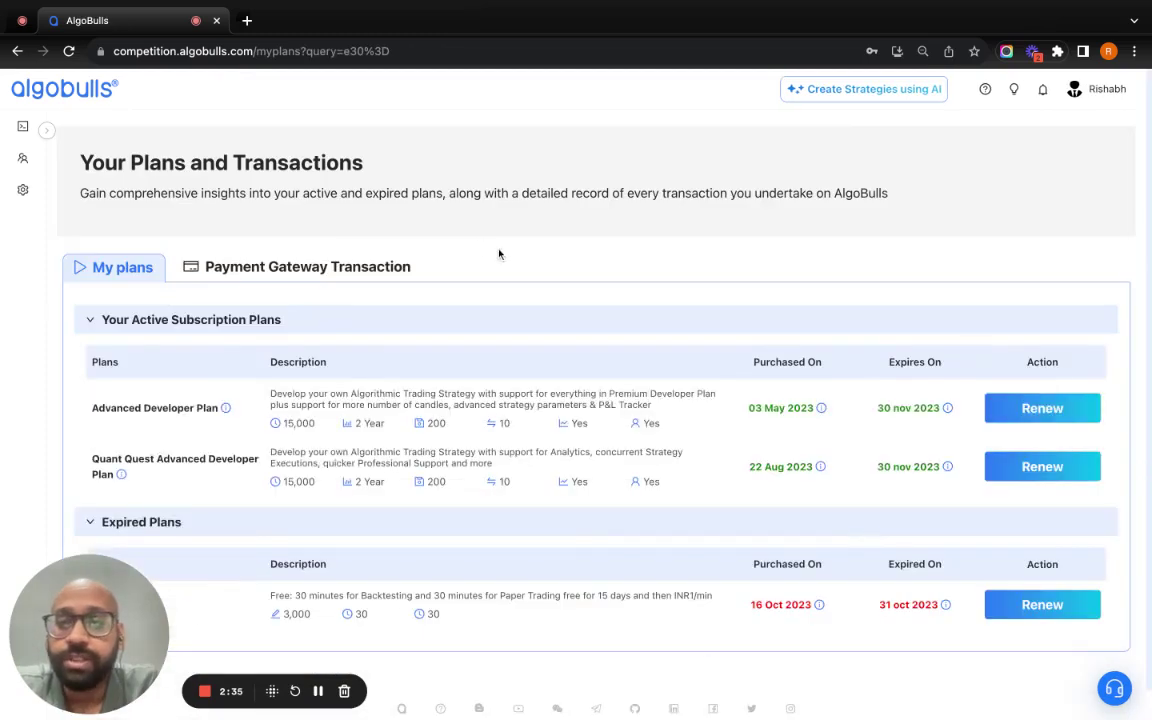
{"action": "scroll", "coordinate": [499, 254], "scroll_direction": "down", "scroll_amount": 1}
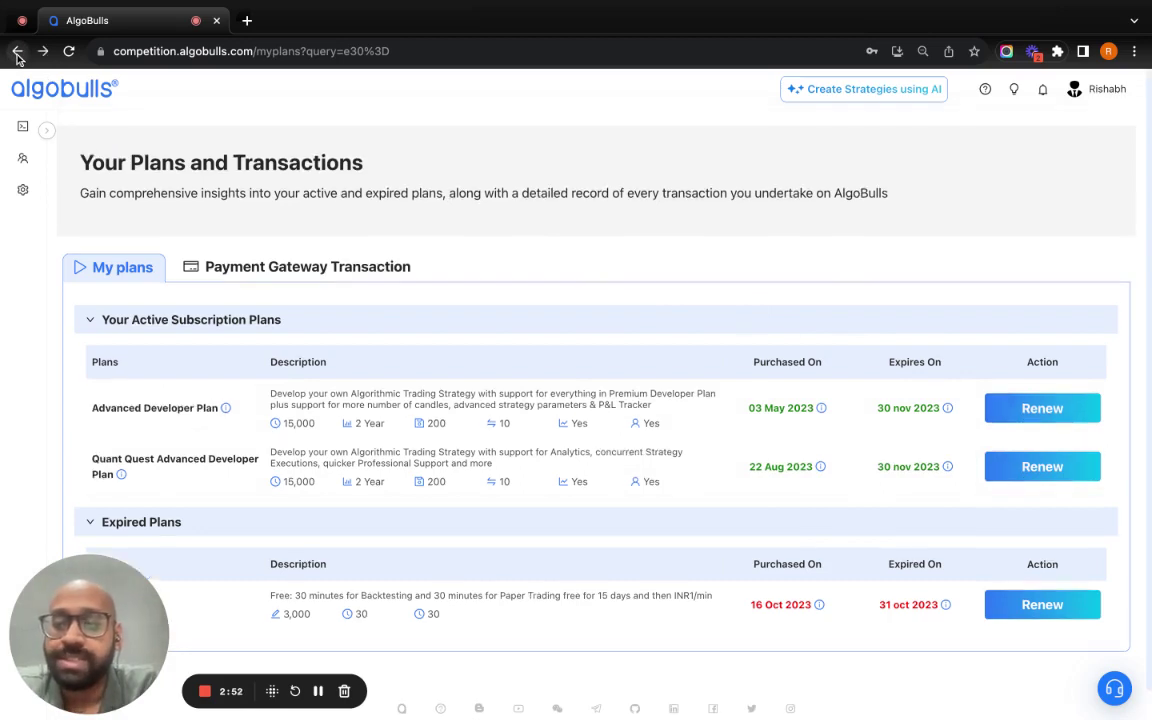
{"action": "left_click", "coordinate": [17, 54]}
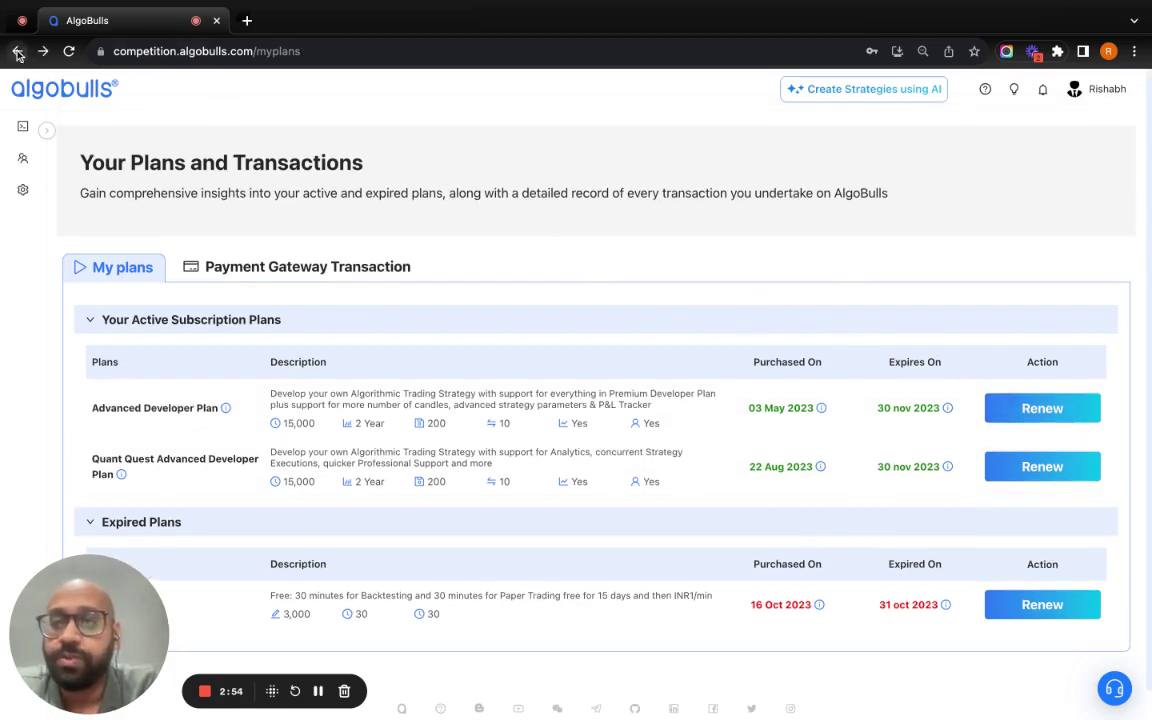
{"action": "left_click", "coordinate": [17, 54]}
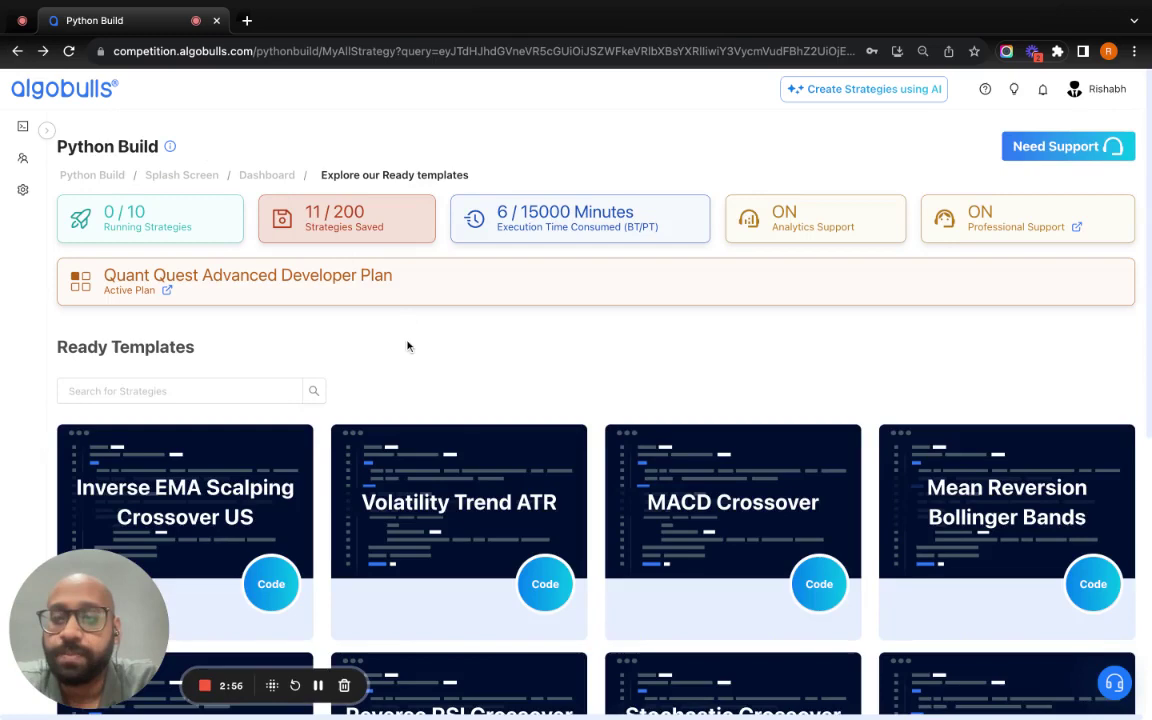
{"action": "scroll", "coordinate": [406, 344], "scroll_direction": "down", "scroll_amount": 3}
{"action": "scroll", "coordinate": [406, 344], "scroll_direction": "down", "scroll_amount": 1}
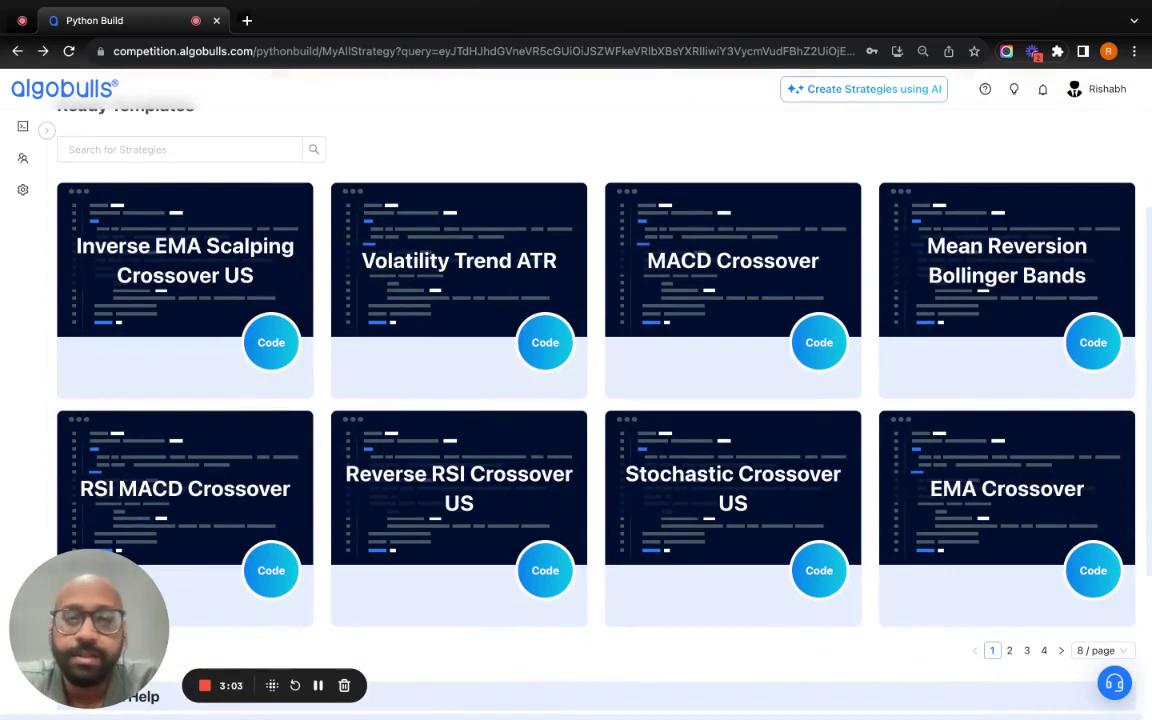
{"action": "scroll", "coordinate": [411, 453], "scroll_direction": "down", "scroll_amount": 2}
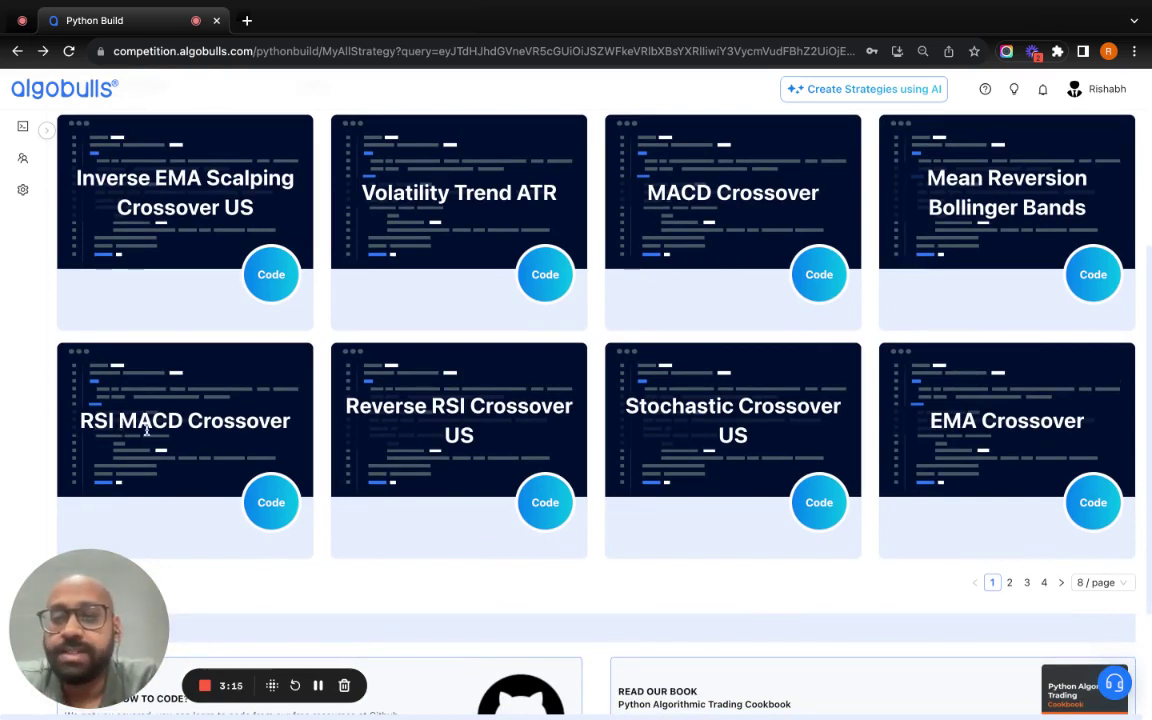
Open the RSI MACD Crossover code and scroll through it to the sample backtested-data section
{"action": "left_click", "coordinate": [272, 504]}
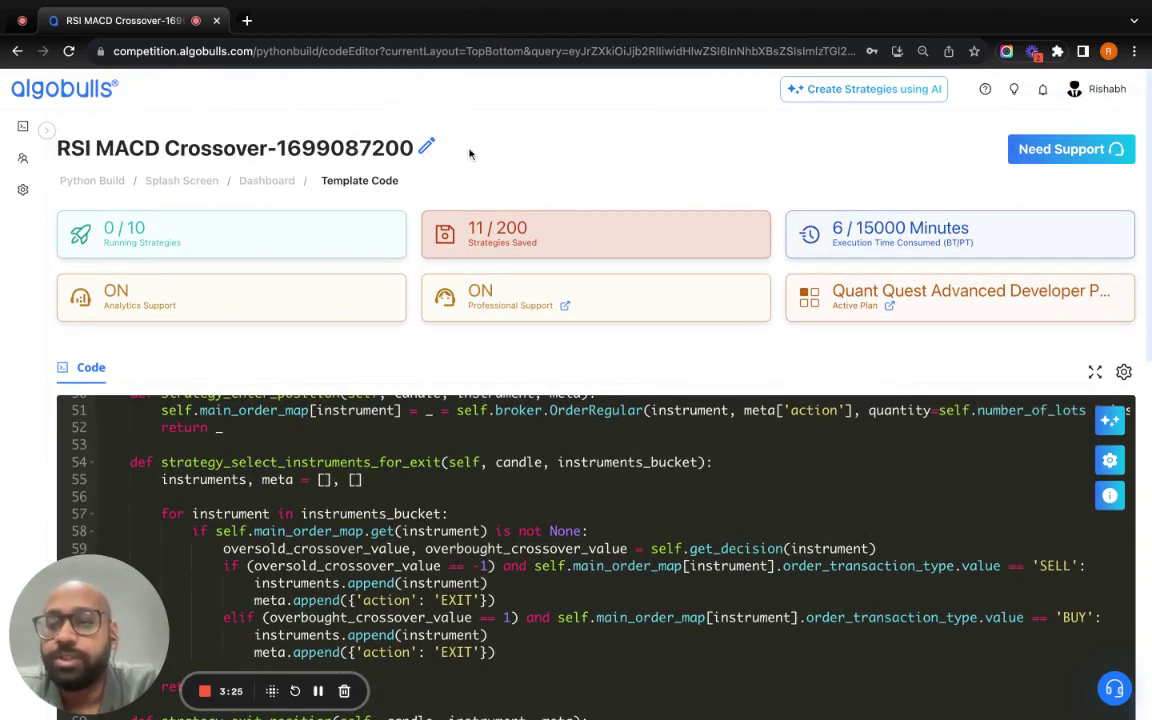
{"action": "scroll", "coordinate": [566, 141], "scroll_direction": "down", "scroll_amount": 5}
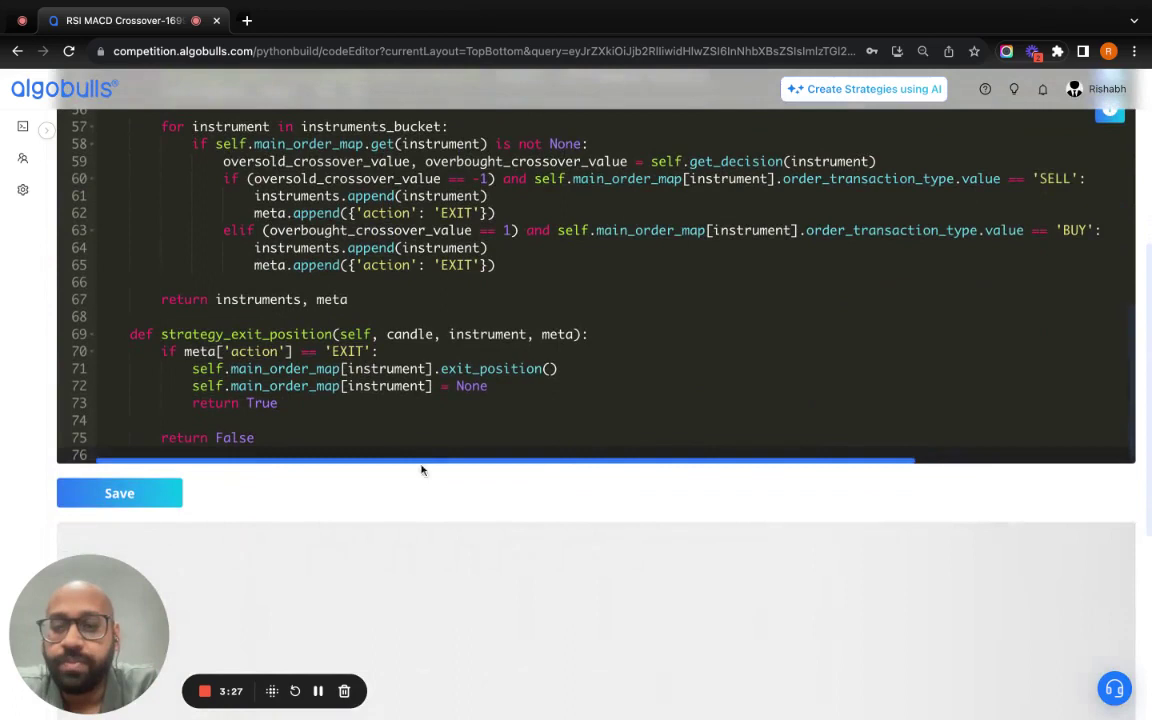
{"action": "scroll", "coordinate": [414, 504], "scroll_direction": "down", "scroll_amount": 3}
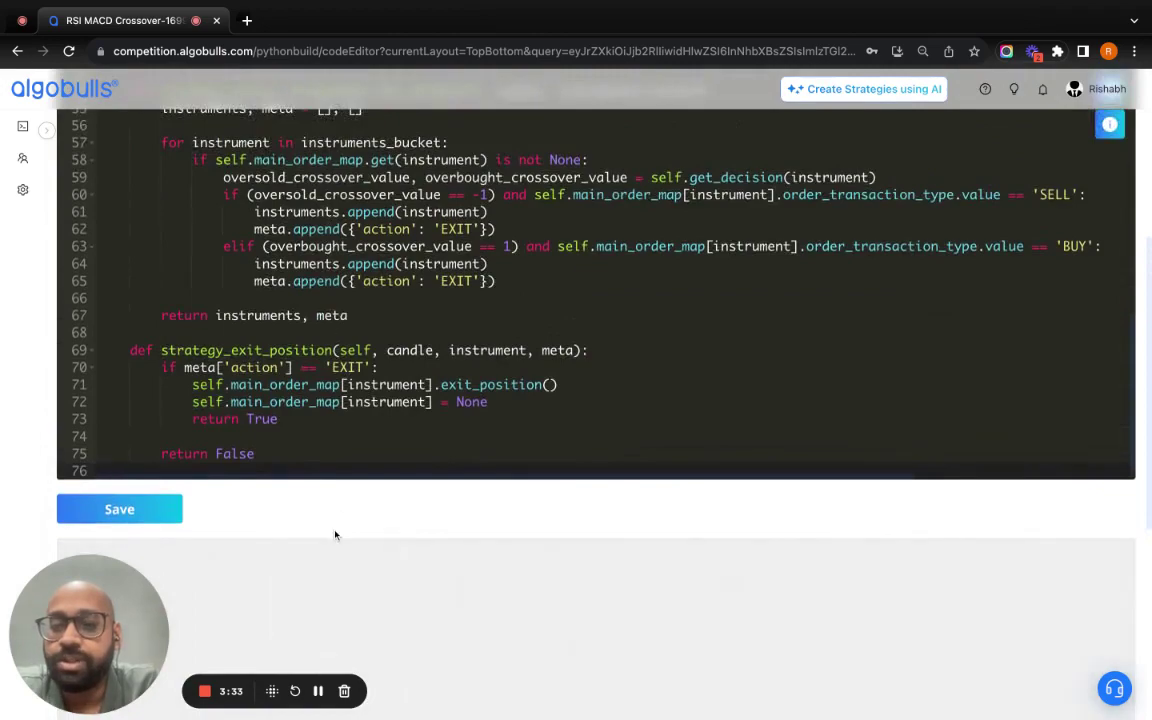
{"action": "scroll", "coordinate": [334, 532], "scroll_direction": "up", "scroll_amount": 5}
{"action": "scroll", "coordinate": [335, 535], "scroll_direction": "down", "scroll_amount": 1}
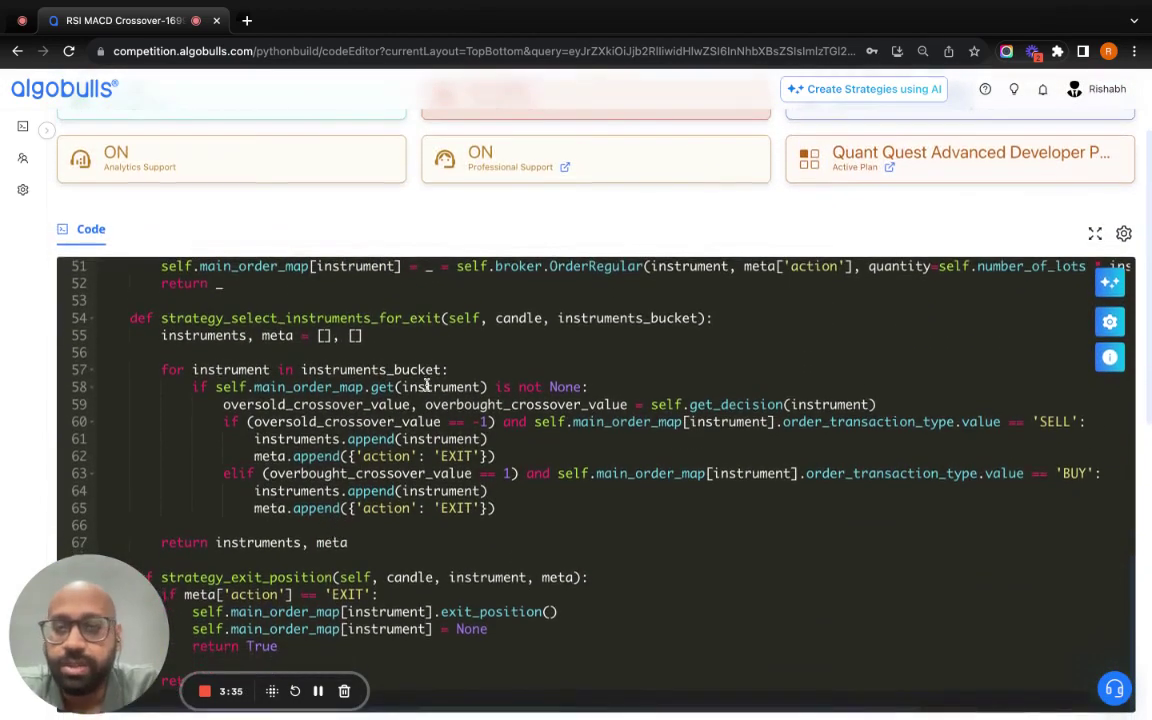
{"action": "scroll", "coordinate": [430, 383], "scroll_direction": "up", "scroll_amount": 3}
{"action": "scroll", "coordinate": [430, 383], "scroll_direction": "down", "scroll_amount": 3}
{"action": "scroll", "coordinate": [430, 383], "scroll_direction": "up", "scroll_amount": 15}
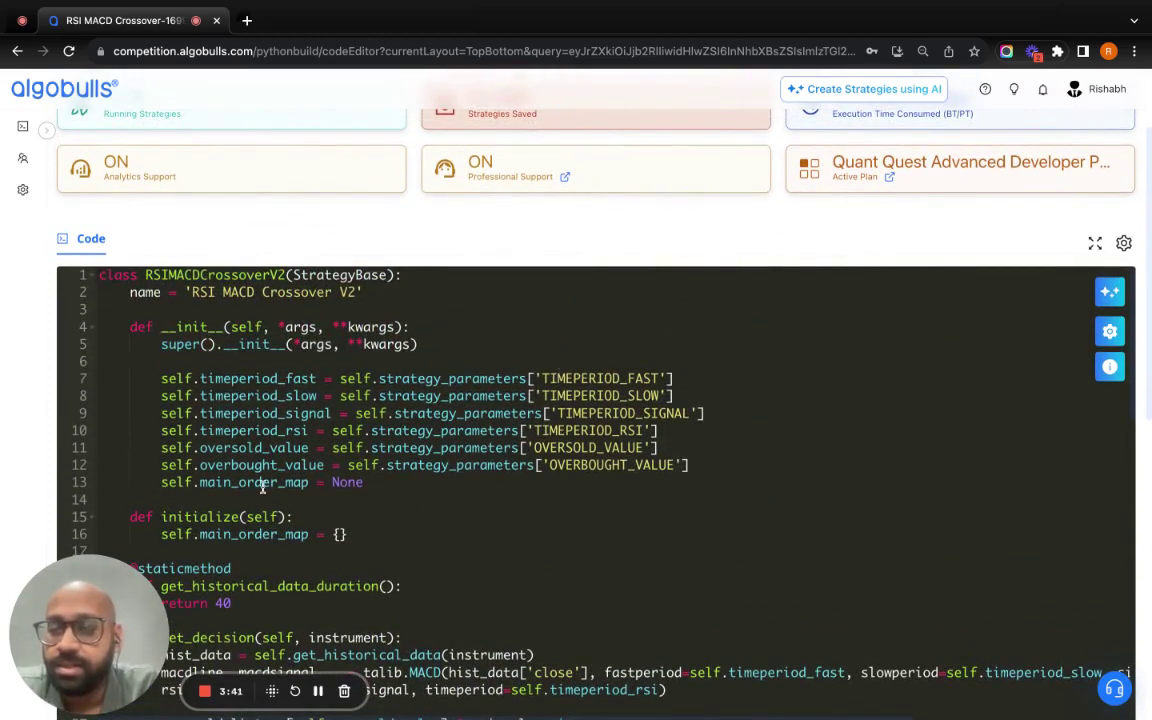
{"action": "scroll", "coordinate": [262, 483], "scroll_direction": "down", "scroll_amount": 2}
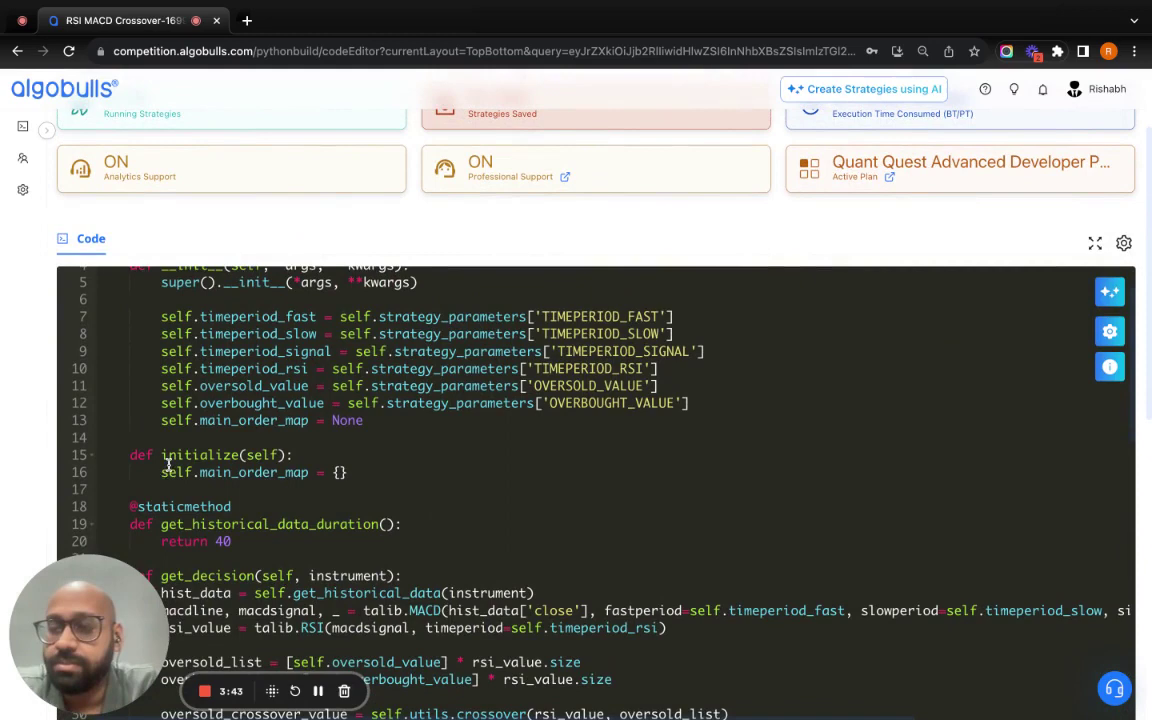
{"action": "scroll", "coordinate": [255, 450], "scroll_direction": "up", "scroll_amount": 2}
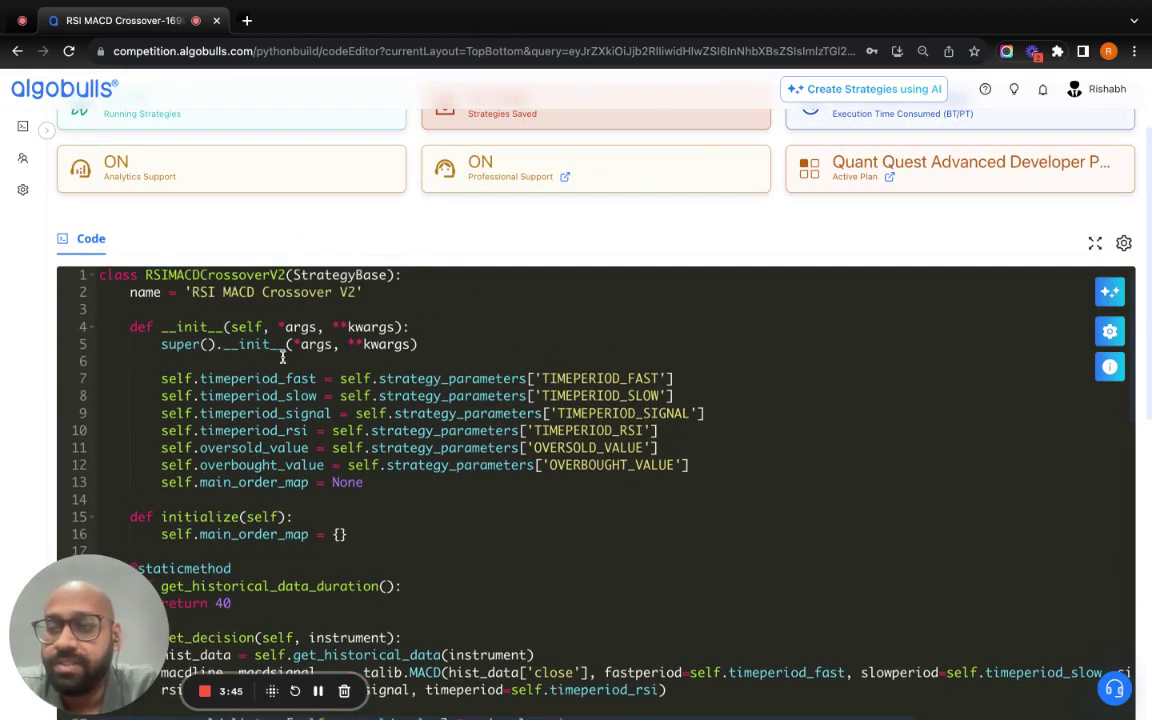
{"action": "scroll", "coordinate": [258, 355], "scroll_direction": "down", "scroll_amount": 4}
{"action": "scroll", "coordinate": [258, 355], "scroll_direction": "up", "scroll_amount": 4}
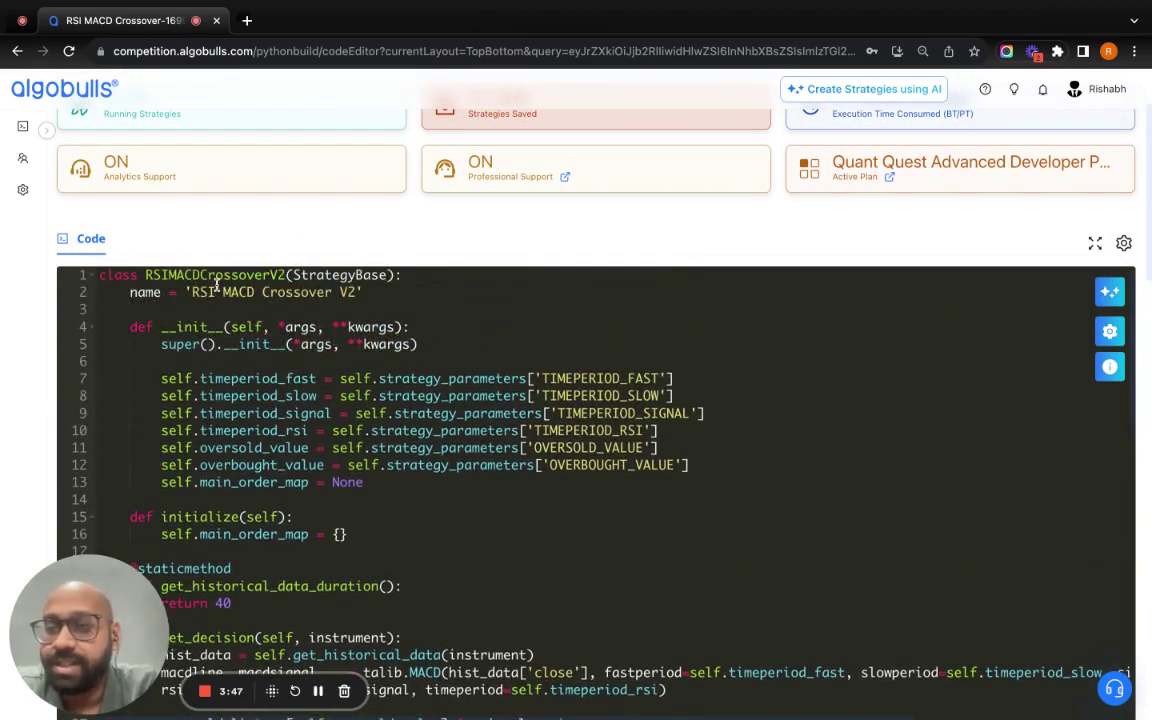
{"action": "scroll", "coordinate": [368, 517], "scroll_direction": "down", "scroll_amount": 4}
{"action": "scroll", "coordinate": [384, 540], "scroll_direction": "down", "scroll_amount": 3}
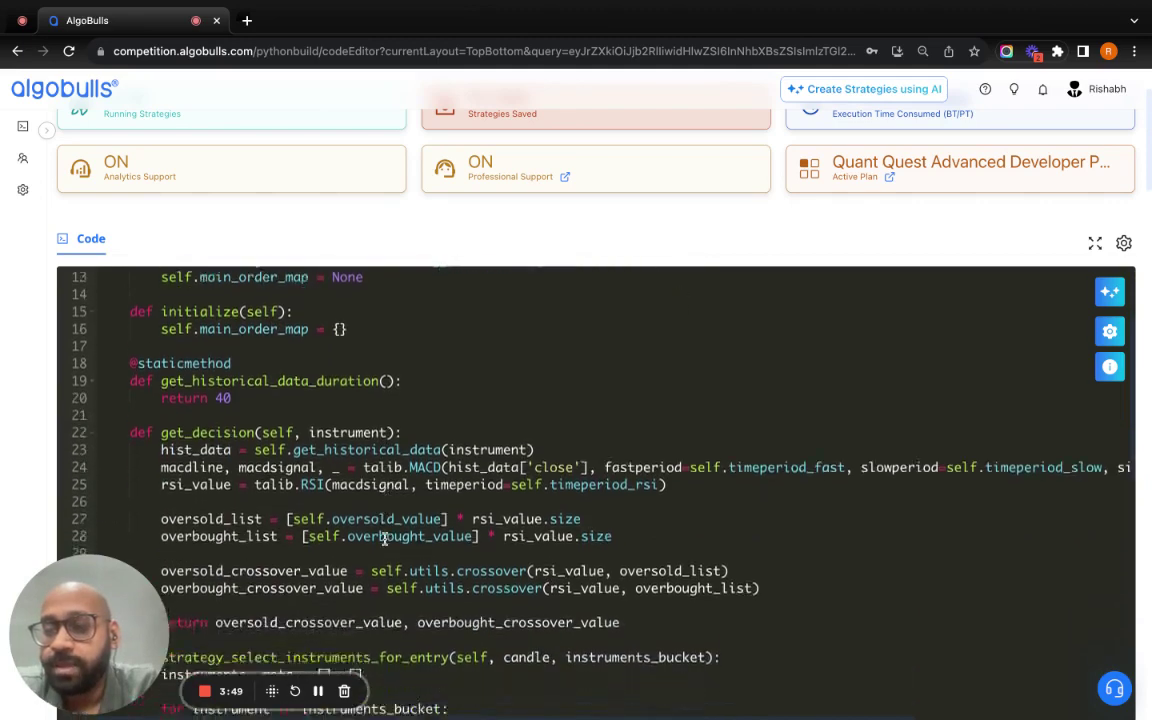
{"action": "scroll", "coordinate": [472, 250], "scroll_direction": "down", "scroll_amount": 2}
{"action": "scroll", "coordinate": [472, 250], "scroll_direction": "down", "scroll_amount": 1}
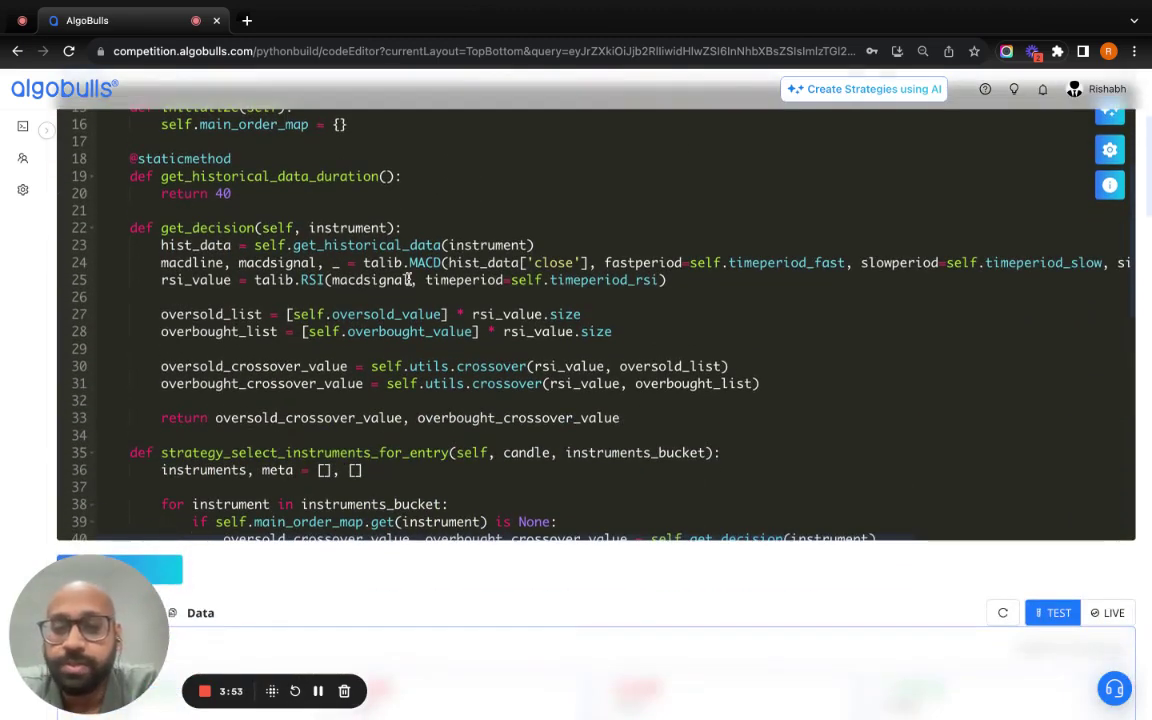
{"action": "scroll", "coordinate": [590, 320], "scroll_direction": "down", "scroll_amount": 10}
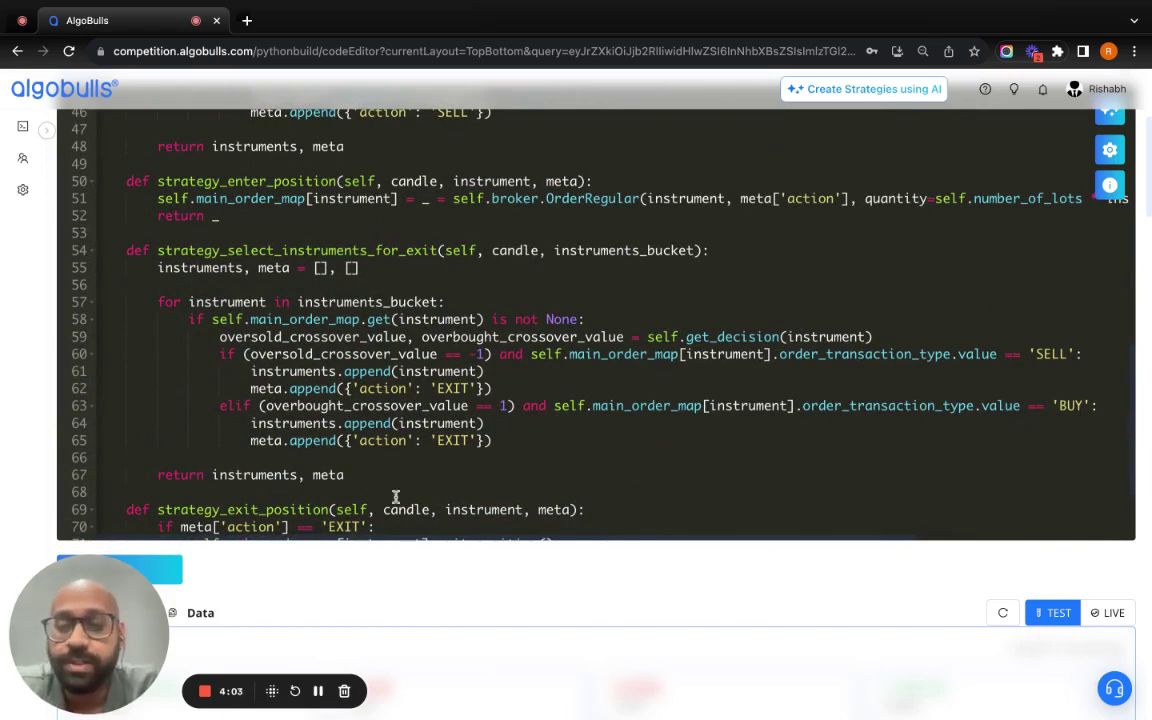
{"action": "scroll", "coordinate": [391, 577], "scroll_direction": "down", "scroll_amount": 5}
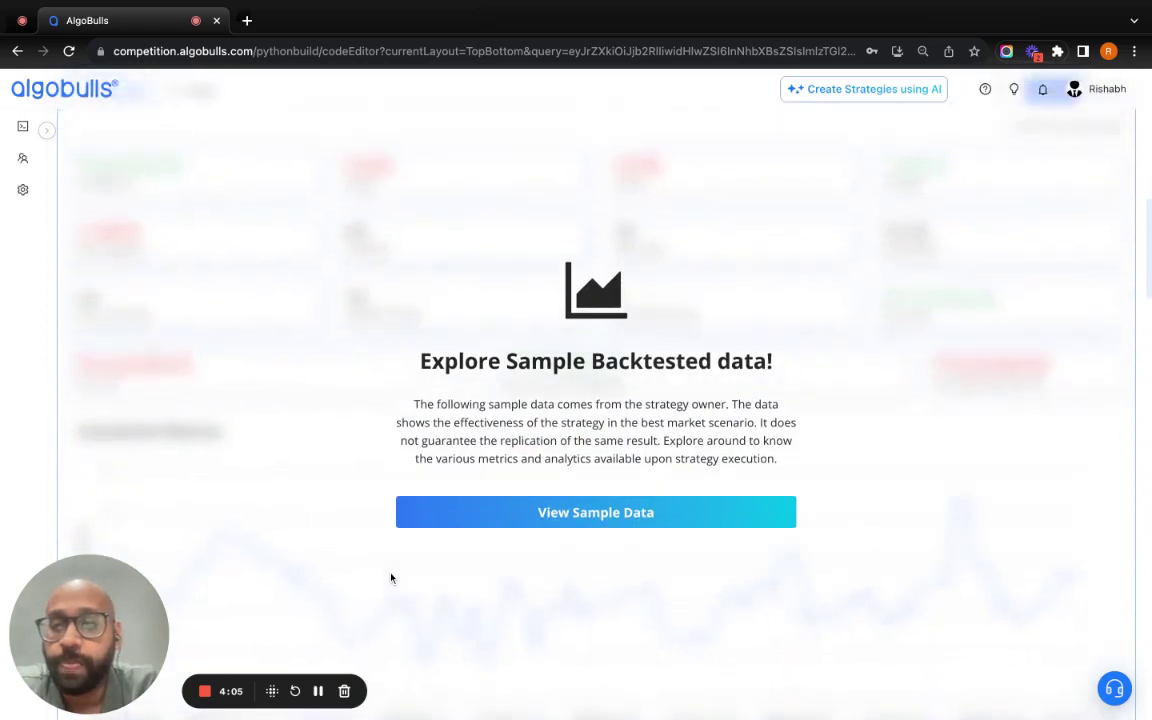
{"action": "scroll", "coordinate": [391, 578], "scroll_direction": "up", "scroll_amount": 2}
{"action": "scroll", "coordinate": [469, 308], "scroll_direction": "down", "scroll_amount": 2}
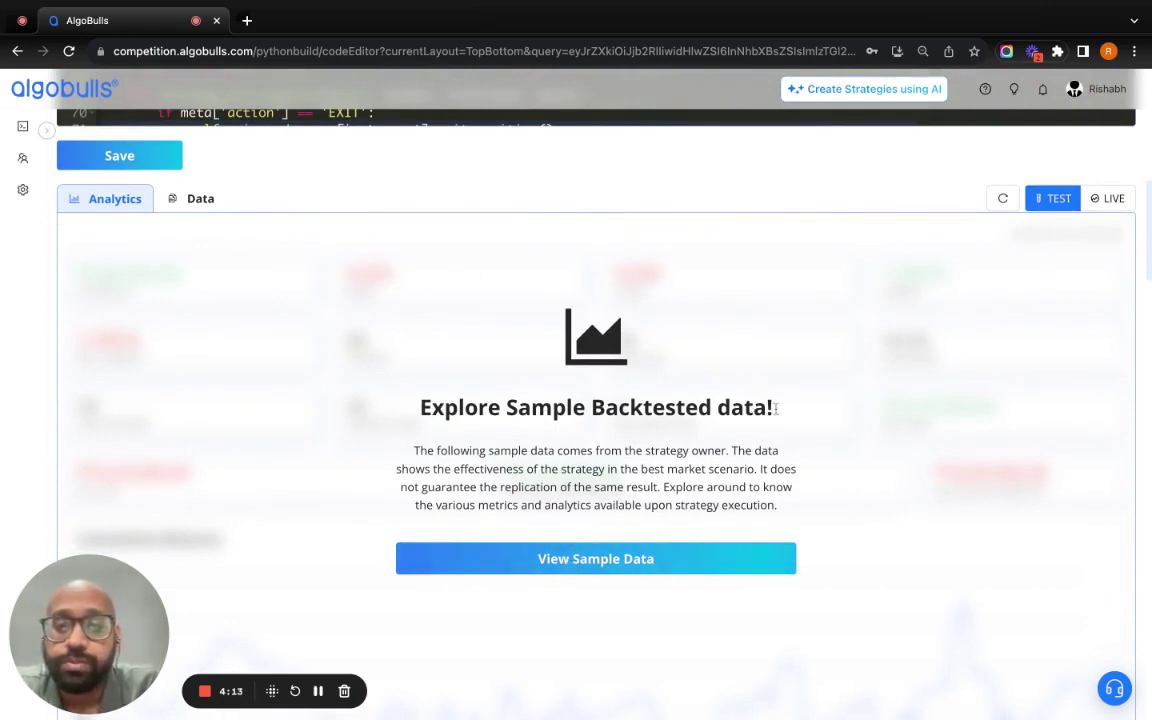
{"action": "scroll", "coordinate": [557, 430], "scroll_direction": "down", "scroll_amount": 1}
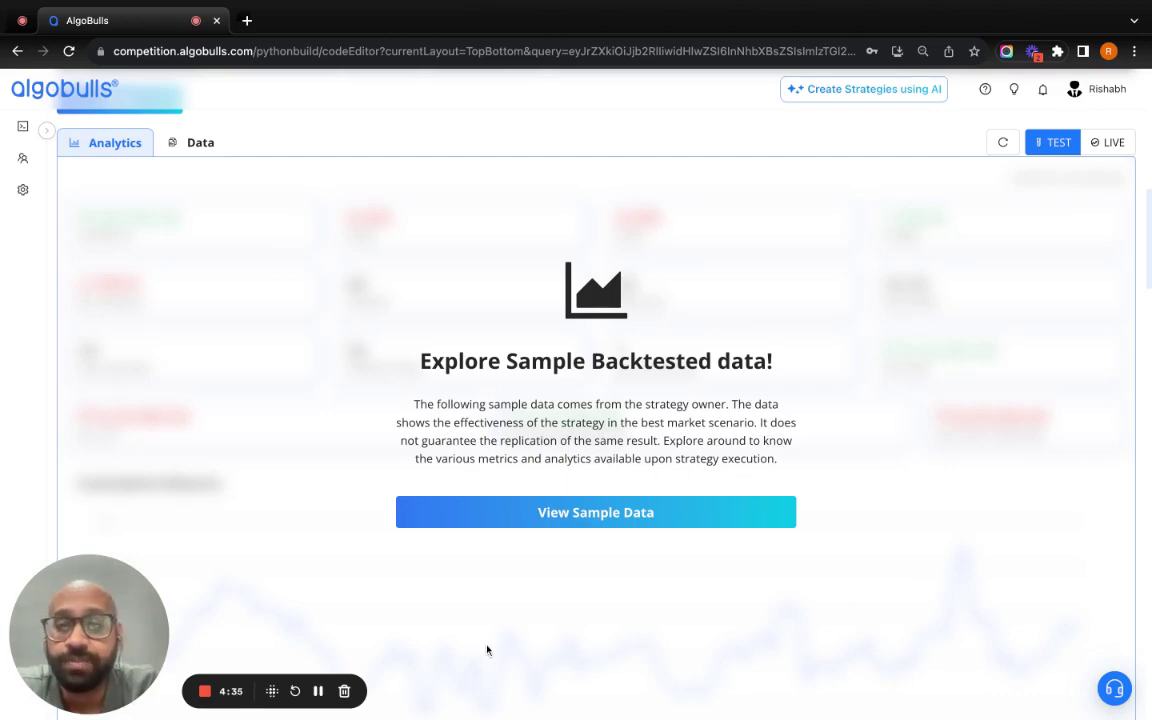
{"action": "left_click", "coordinate": [599, 515]}
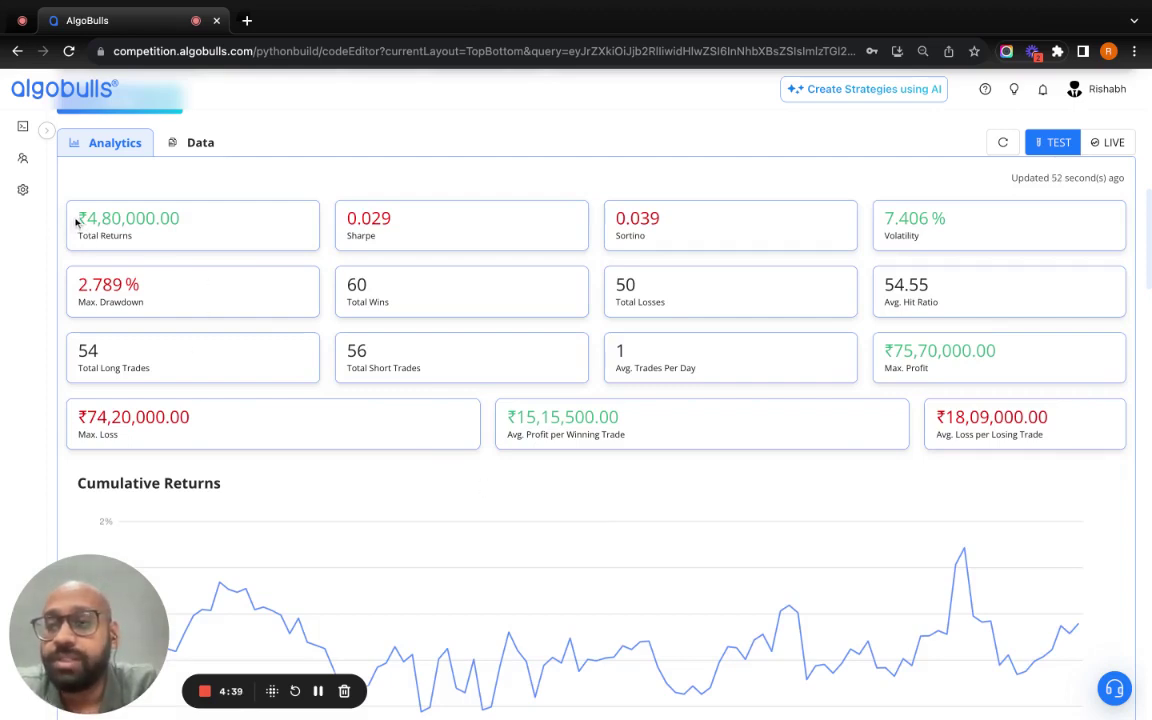
{"action": "left_click_drag", "start_coordinate": [77, 224], "coordinate": [180, 220]}
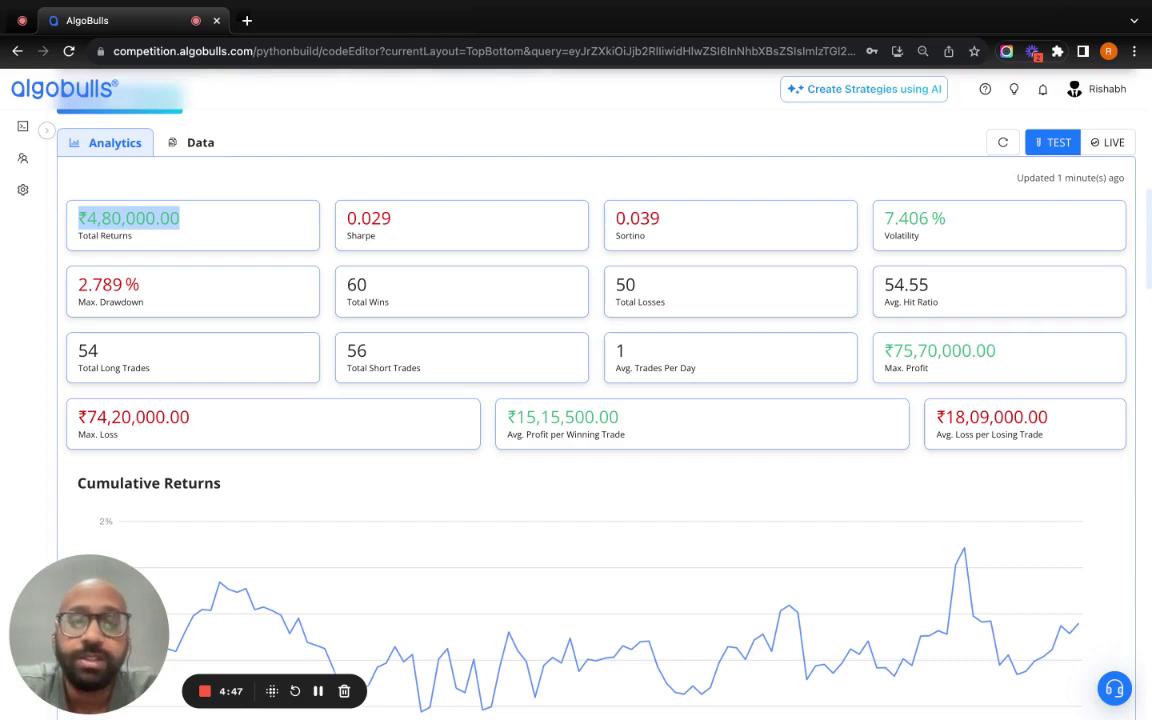
{"action": "left_click", "coordinate": [441, 496]}
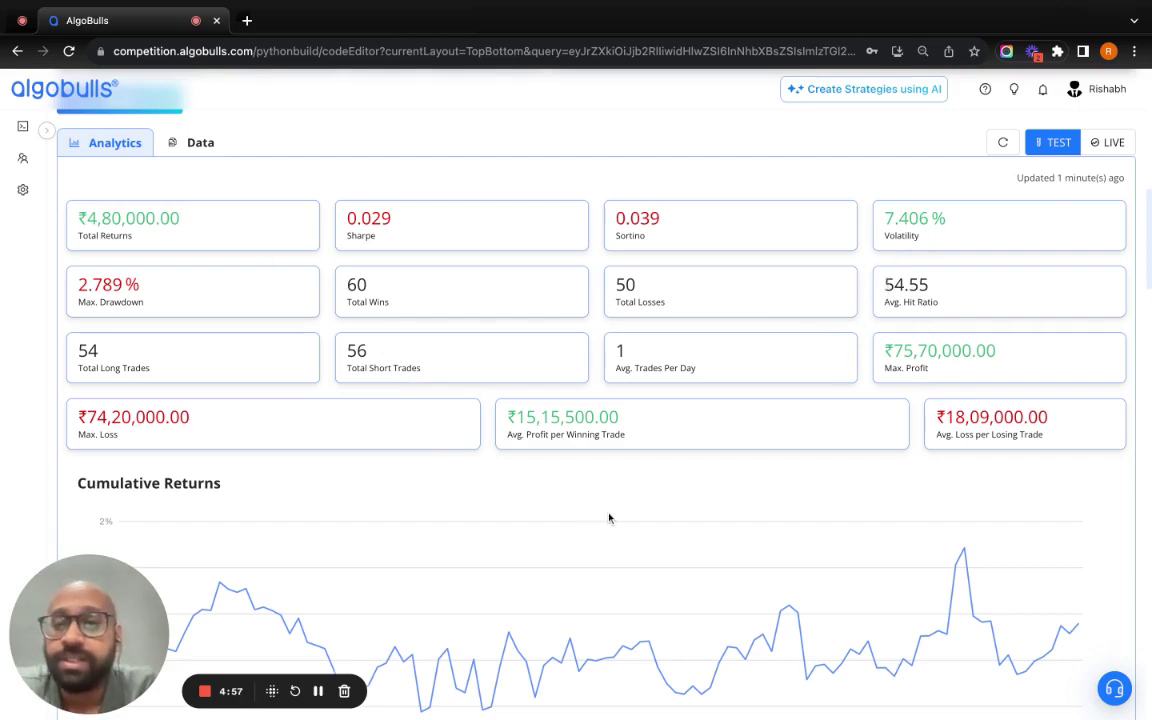
{"action": "scroll", "coordinate": [609, 518], "scroll_direction": "down", "scroll_amount": 4}
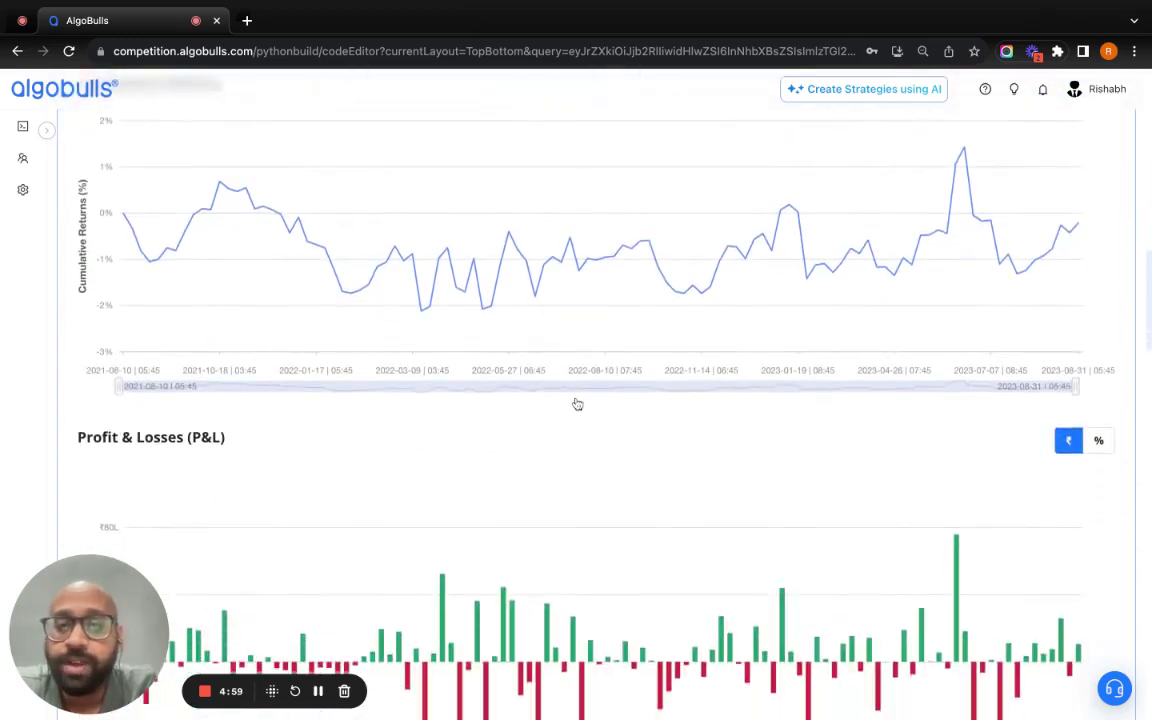
{"action": "scroll", "coordinate": [577, 404], "scroll_direction": "down", "scroll_amount": 2}
{"action": "scroll", "coordinate": [577, 404], "scroll_direction": "down", "scroll_amount": 15}
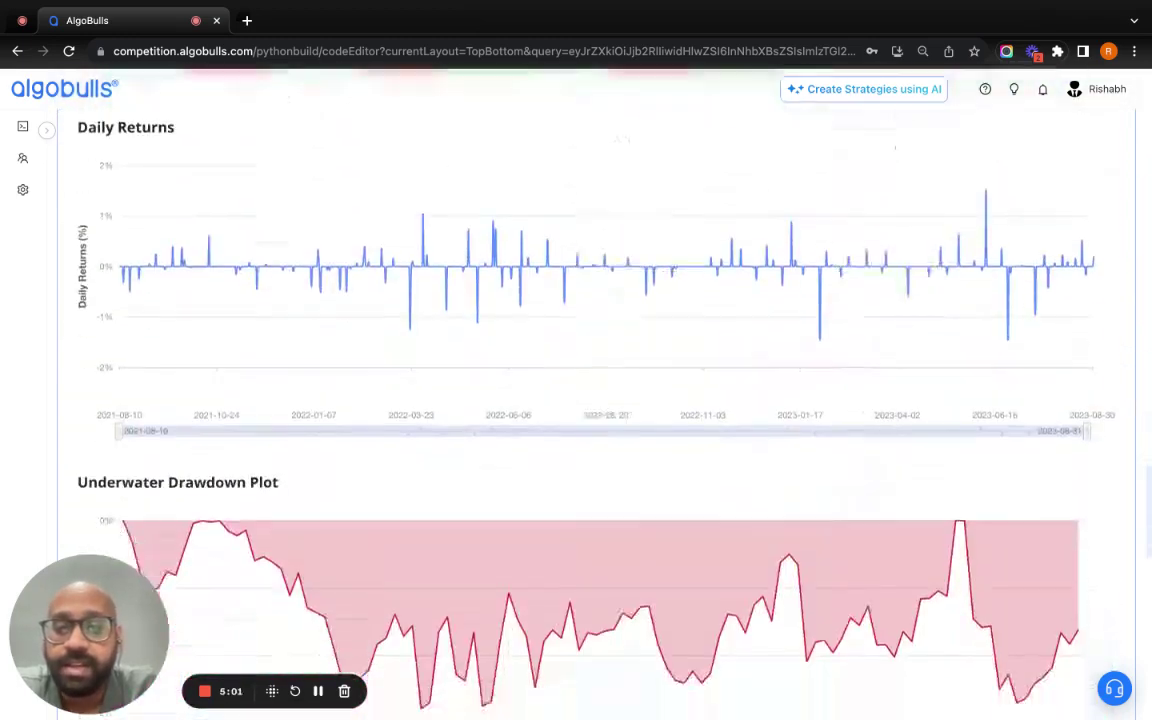
{"action": "scroll", "coordinate": [577, 404], "scroll_direction": "down", "scroll_amount": 10}
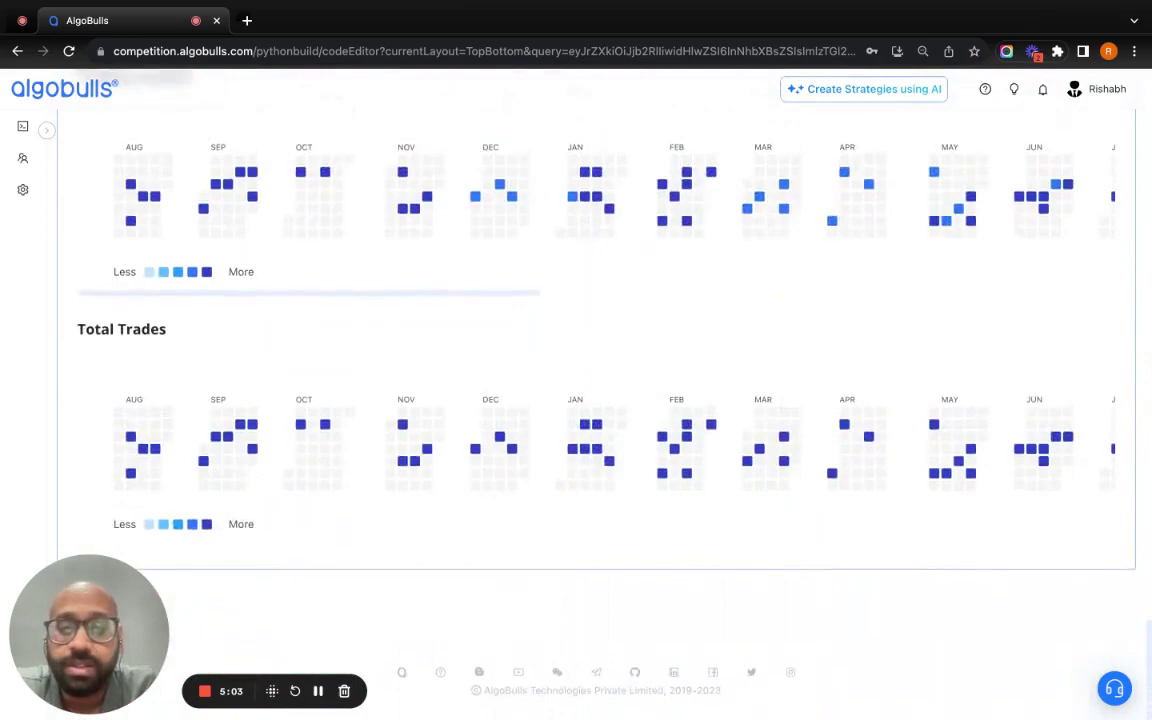
{"action": "scroll", "coordinate": [577, 404], "scroll_direction": "up", "scroll_amount": 20}
{"action": "scroll", "coordinate": [404, 327], "scroll_direction": "up", "scroll_amount": 12}
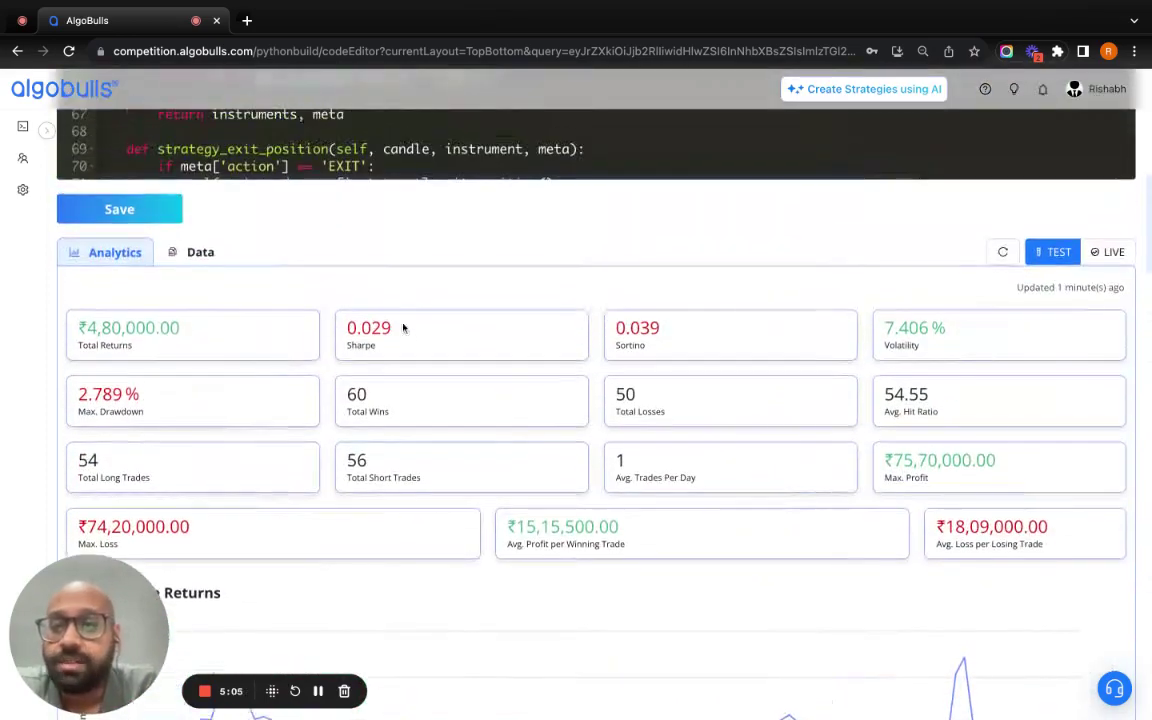
Show the Data view and review the logs and the 110-trade HEROMOTOCO P&L table
{"action": "left_click", "coordinate": [196, 252]}
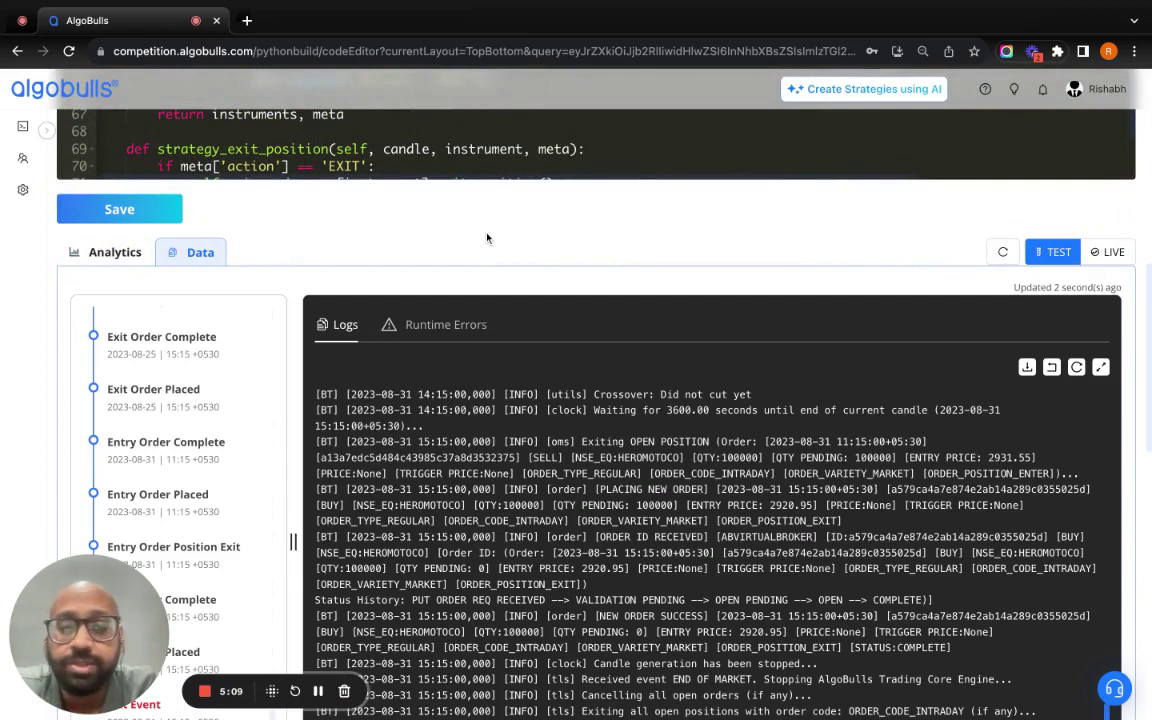
{"action": "scroll", "coordinate": [474, 440], "scroll_direction": "down", "scroll_amount": 3}
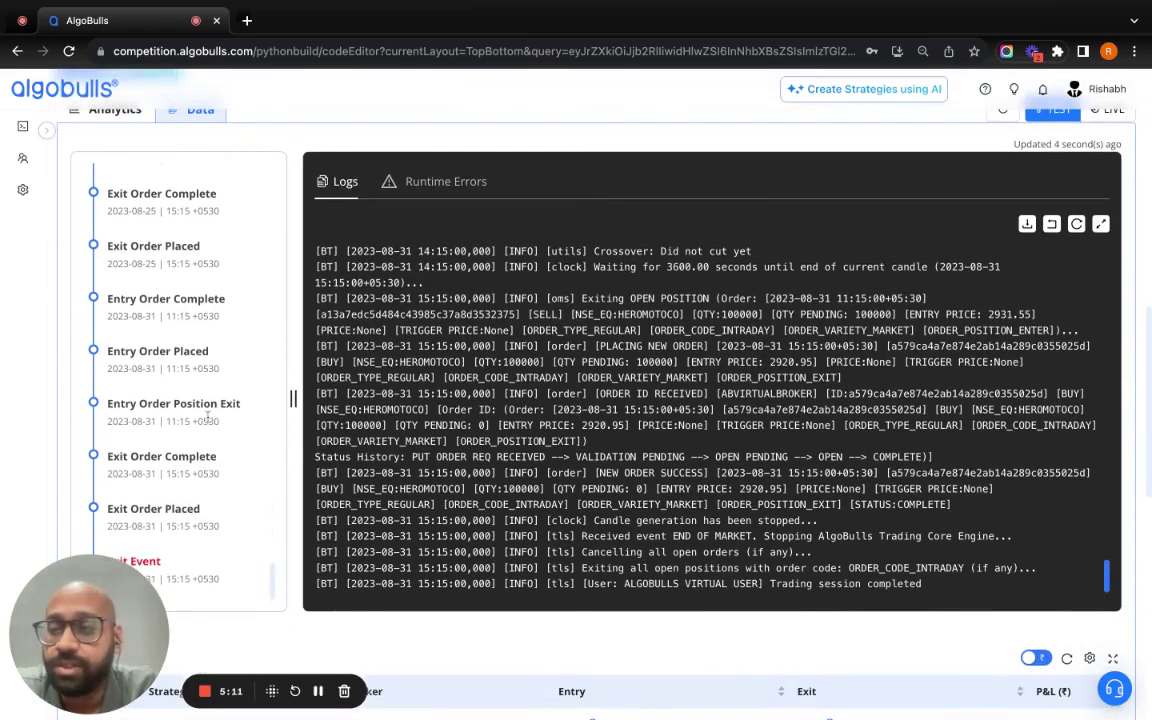
{"action": "scroll", "coordinate": [210, 415], "scroll_direction": "up", "scroll_amount": 5}
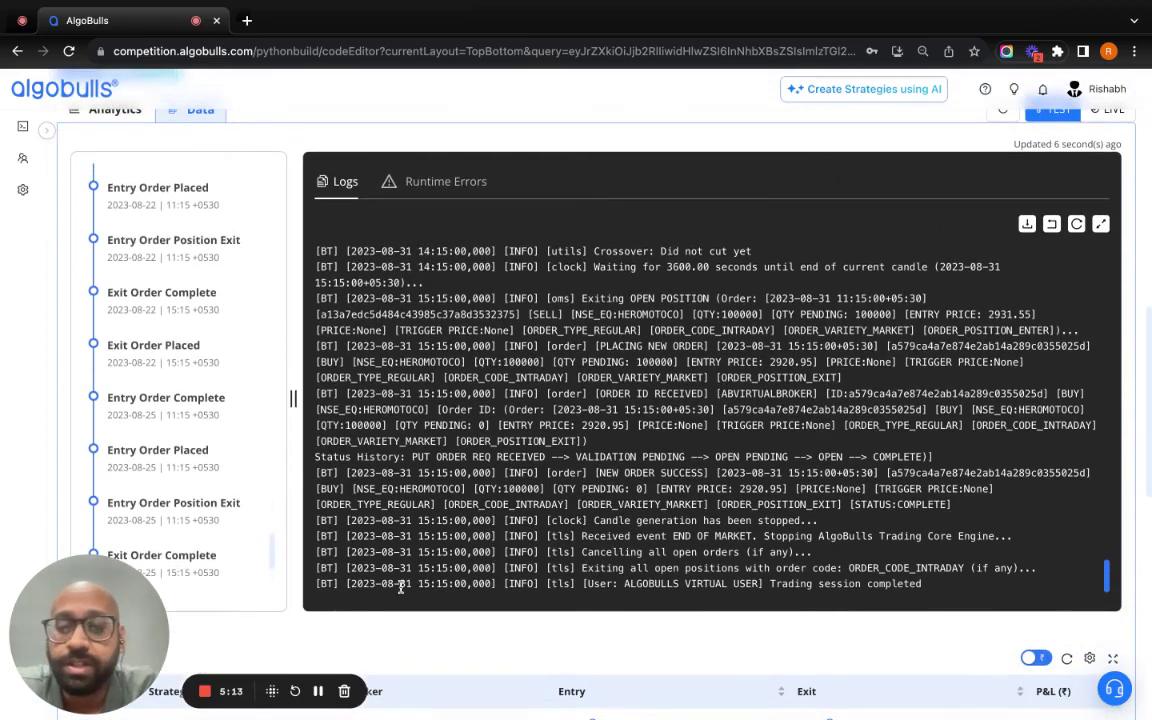
{"action": "scroll", "coordinate": [449, 620], "scroll_direction": "down", "scroll_amount": 5}
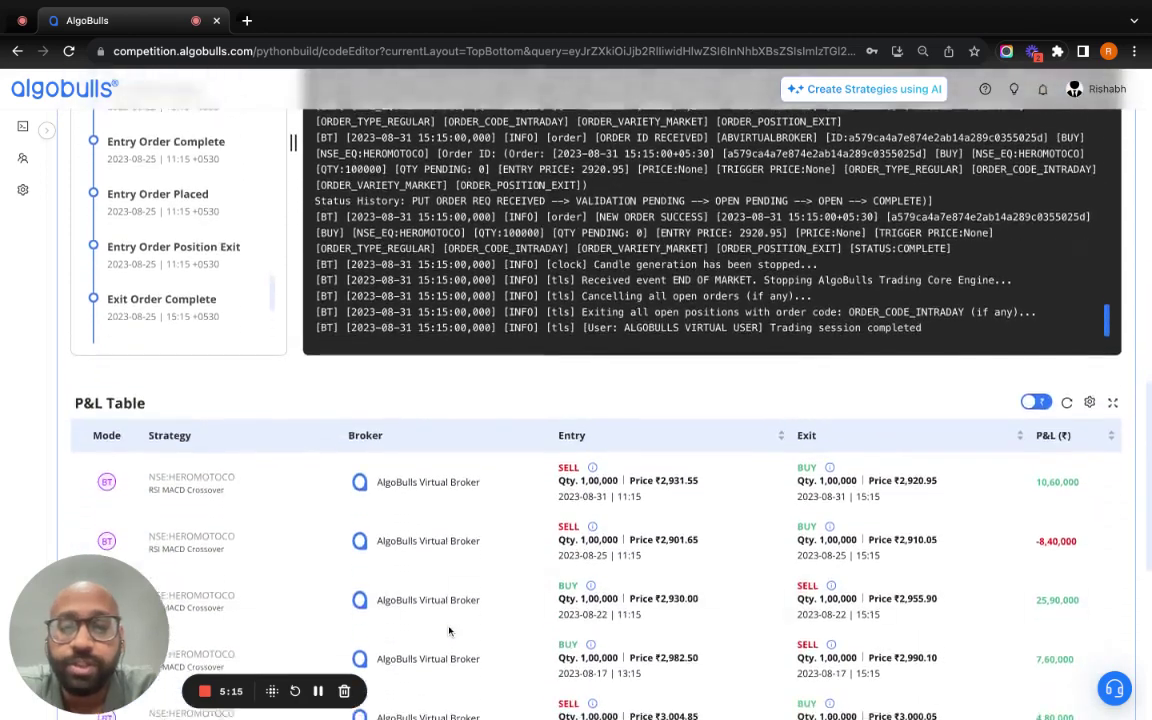
{"action": "scroll", "coordinate": [449, 630], "scroll_direction": "down", "scroll_amount": 2}
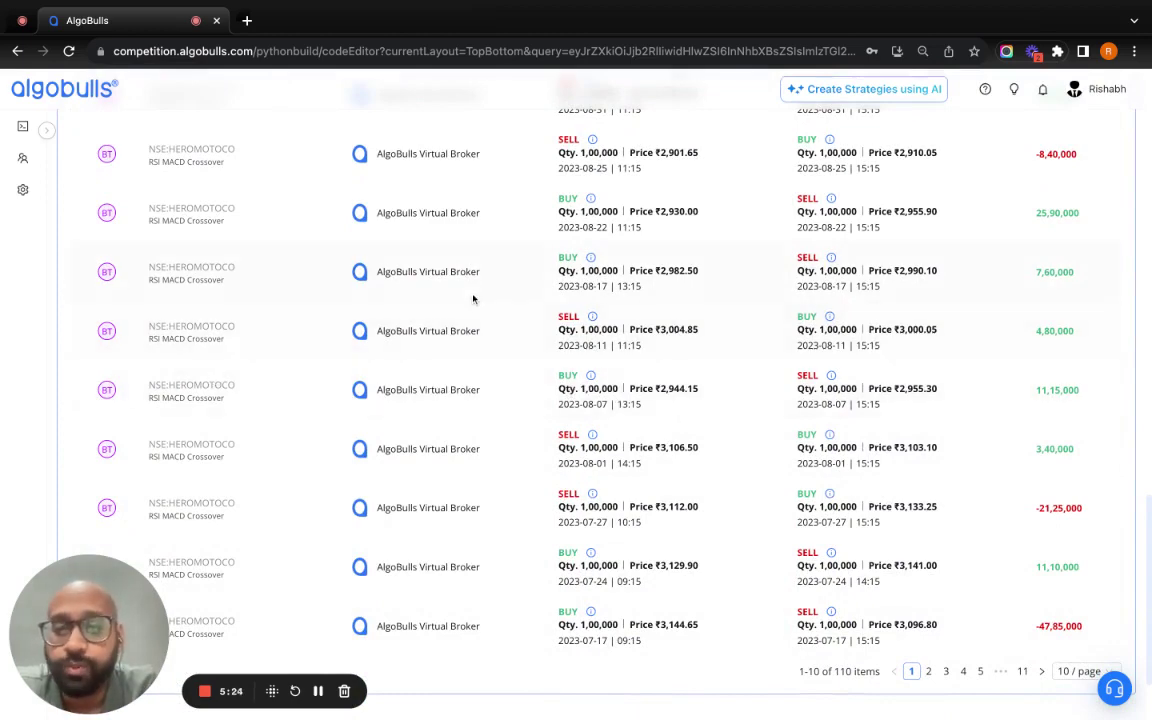
{"action": "scroll", "coordinate": [465, 303], "scroll_direction": "up", "scroll_amount": 5}
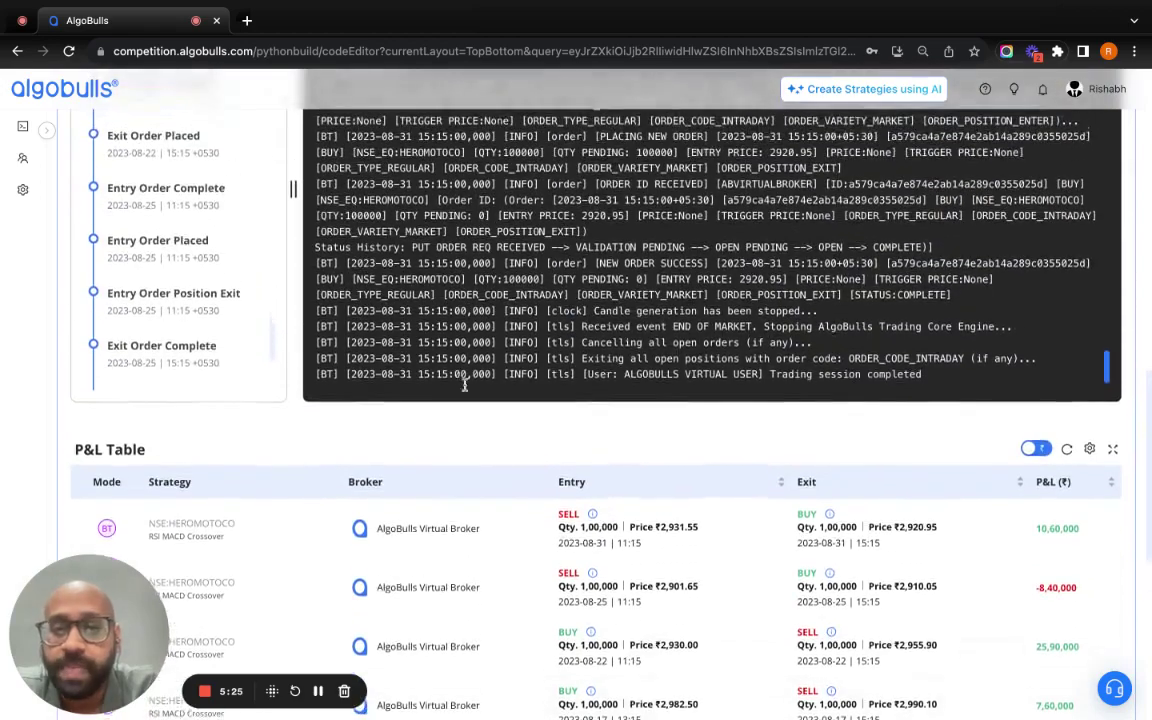
{"action": "scroll", "coordinate": [463, 437], "scroll_direction": "up", "scroll_amount": 5}
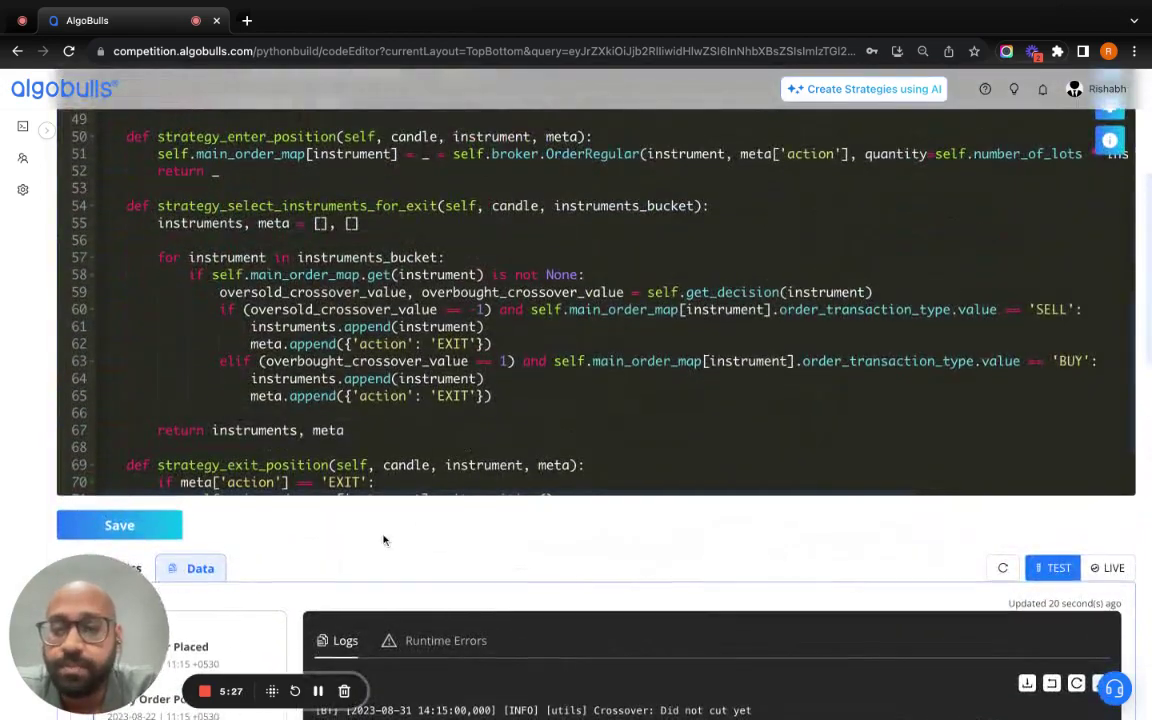
Add the RSI MACD strategy to My Coded Strategies
{"action": "scroll", "coordinate": [383, 540], "scroll_direction": "down", "scroll_amount": 2}
{"action": "scroll", "coordinate": [336, 364], "scroll_direction": "up", "scroll_amount": 4}
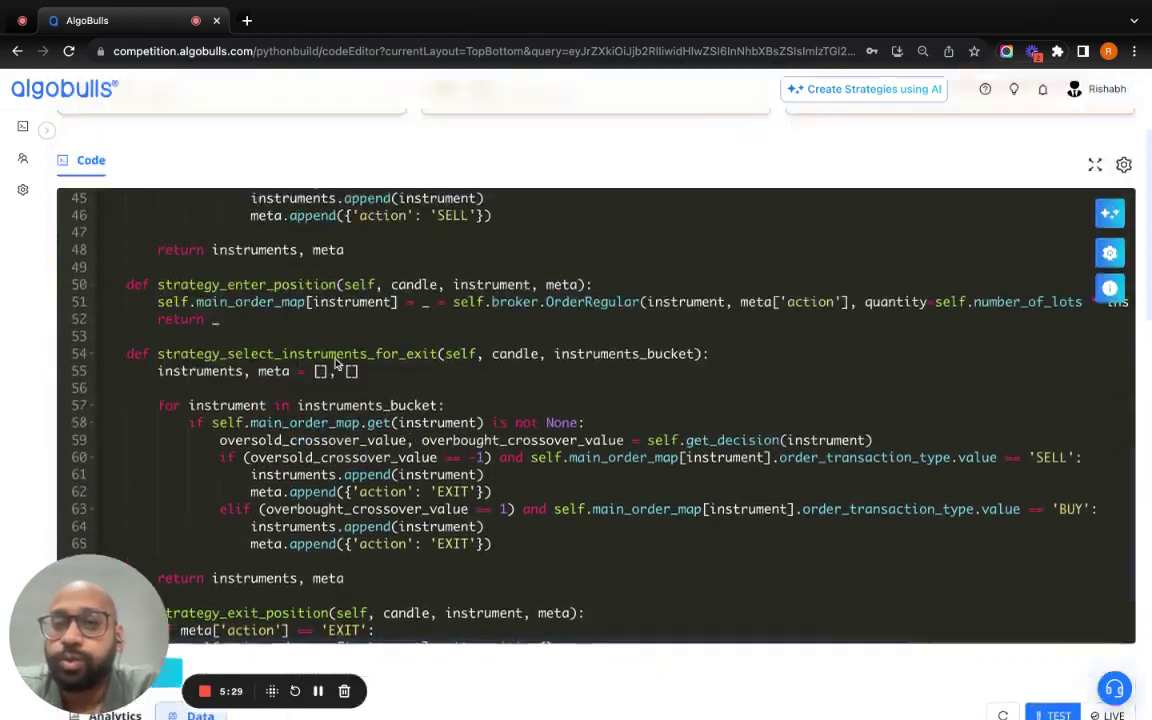
{"action": "scroll", "coordinate": [424, 327], "scroll_direction": "up", "scroll_amount": 2}
{"action": "scroll", "coordinate": [421, 330], "scroll_direction": "down", "scroll_amount": 5}
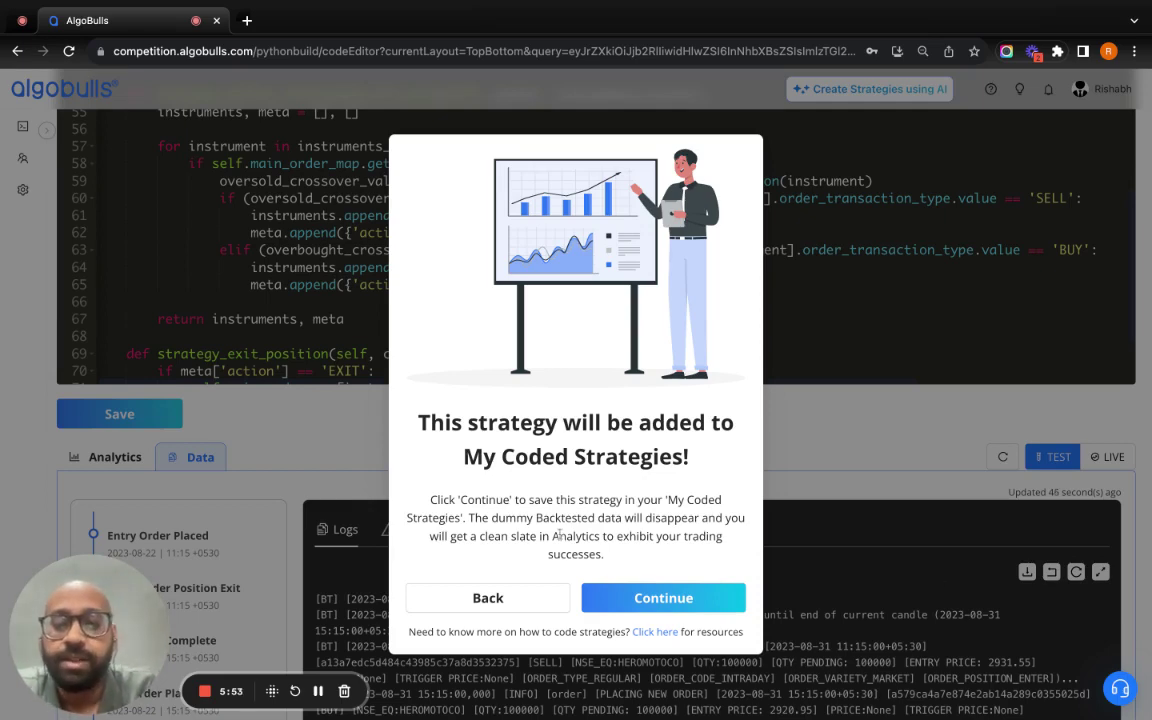
{"action": "left_click", "coordinate": [660, 597]}
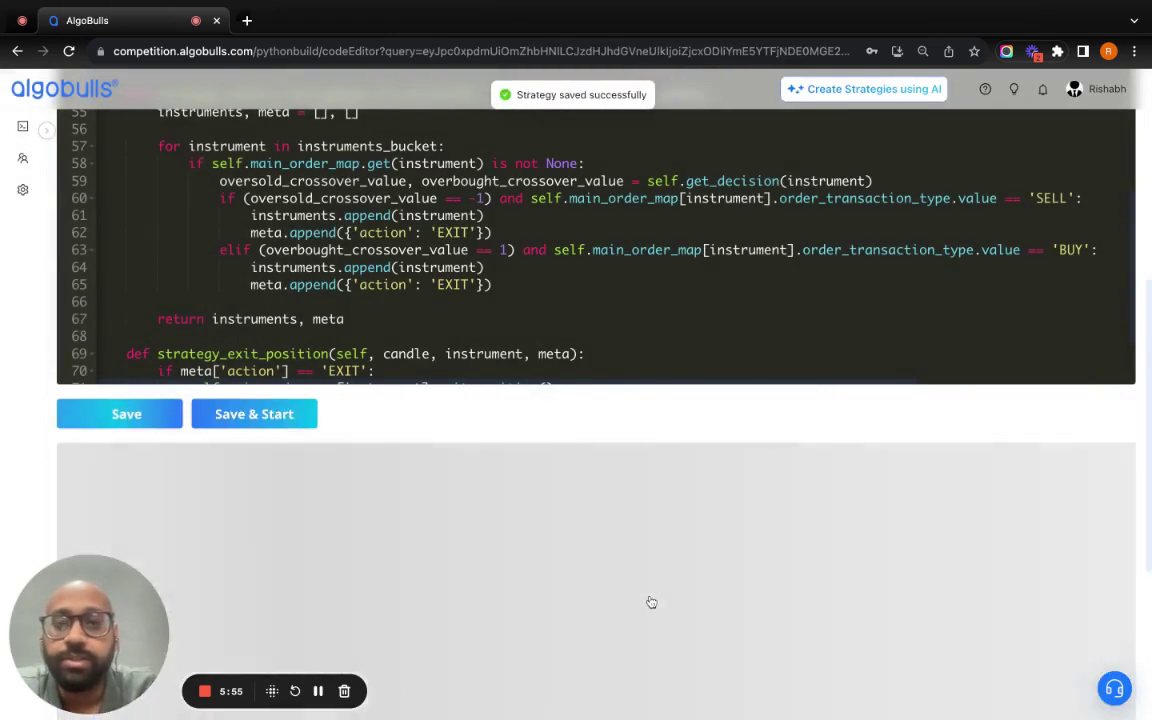
{"action": "scroll", "coordinate": [430, 530], "scroll_direction": "down", "scroll_amount": 5}
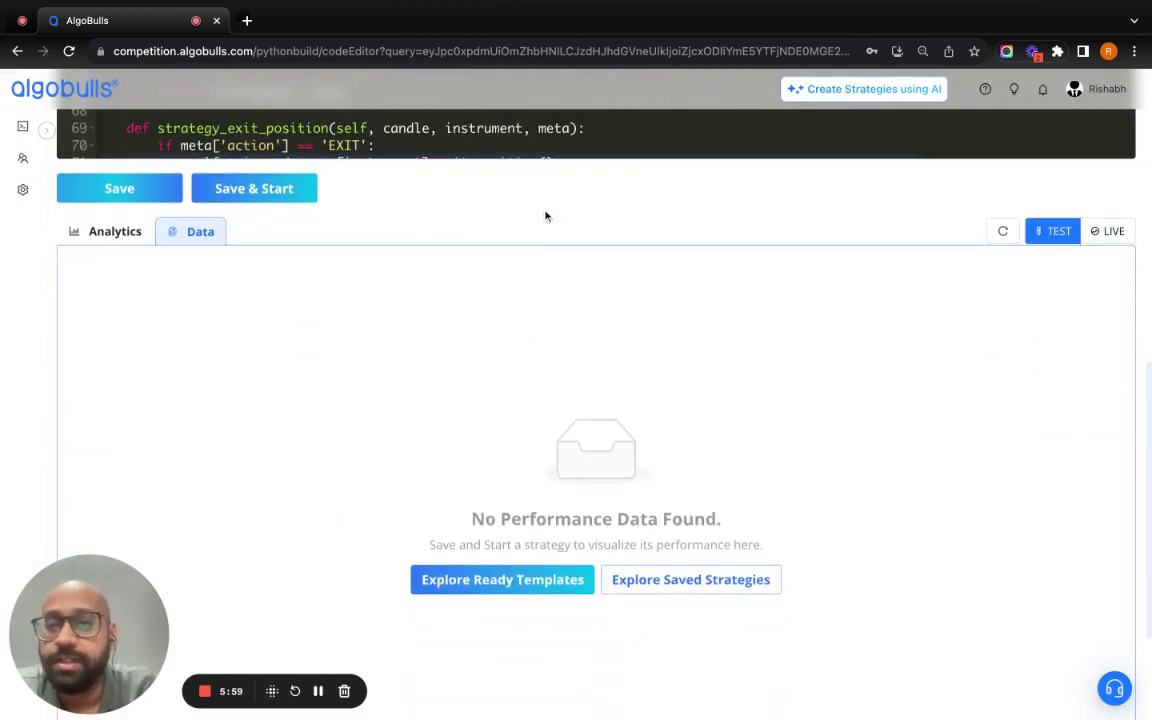
{"action": "scroll", "coordinate": [500, 230], "scroll_direction": "up", "scroll_amount": 2}
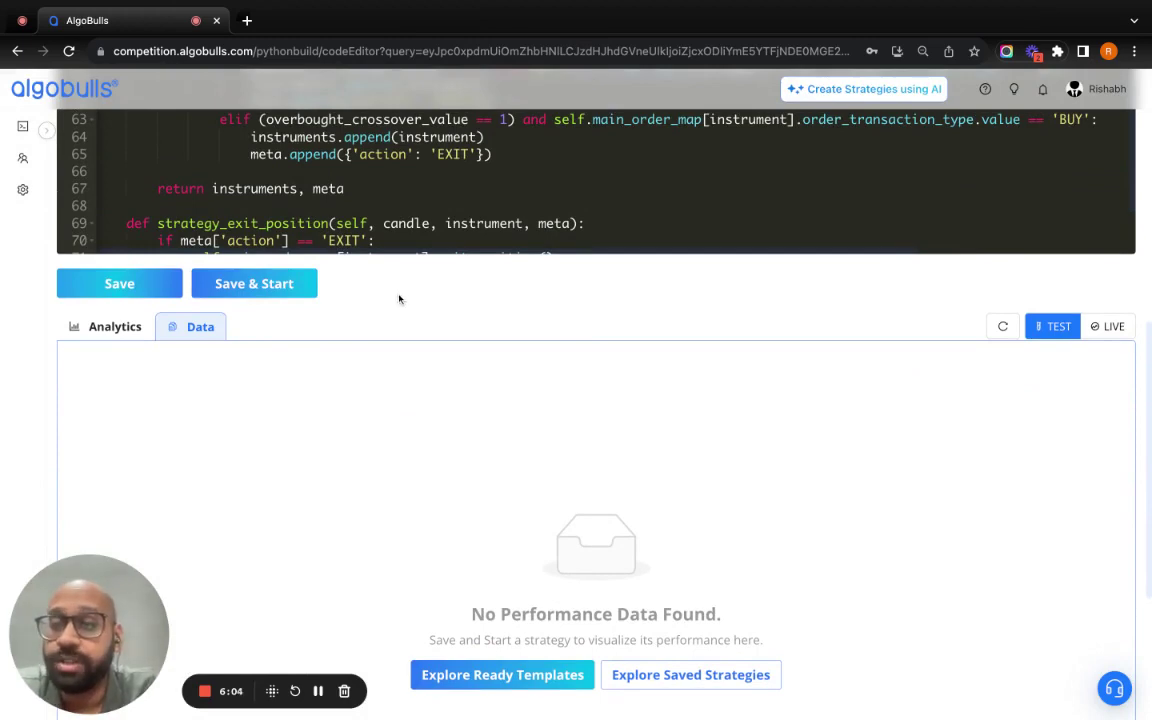
Switch between the Analytics and Data views to confirm no performance data remains
{"action": "left_click", "coordinate": [117, 327]}
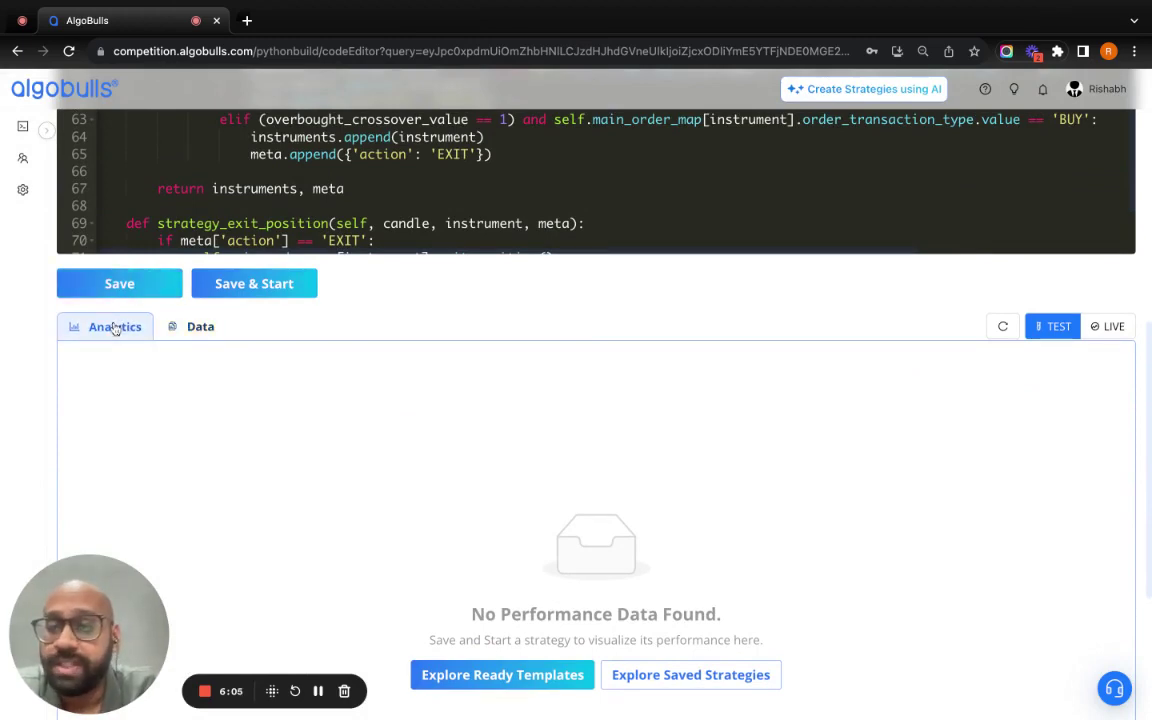
{"action": "left_click", "coordinate": [195, 327]}
{"action": "scroll", "coordinate": [450, 347], "scroll_direction": "up", "scroll_amount": 5}
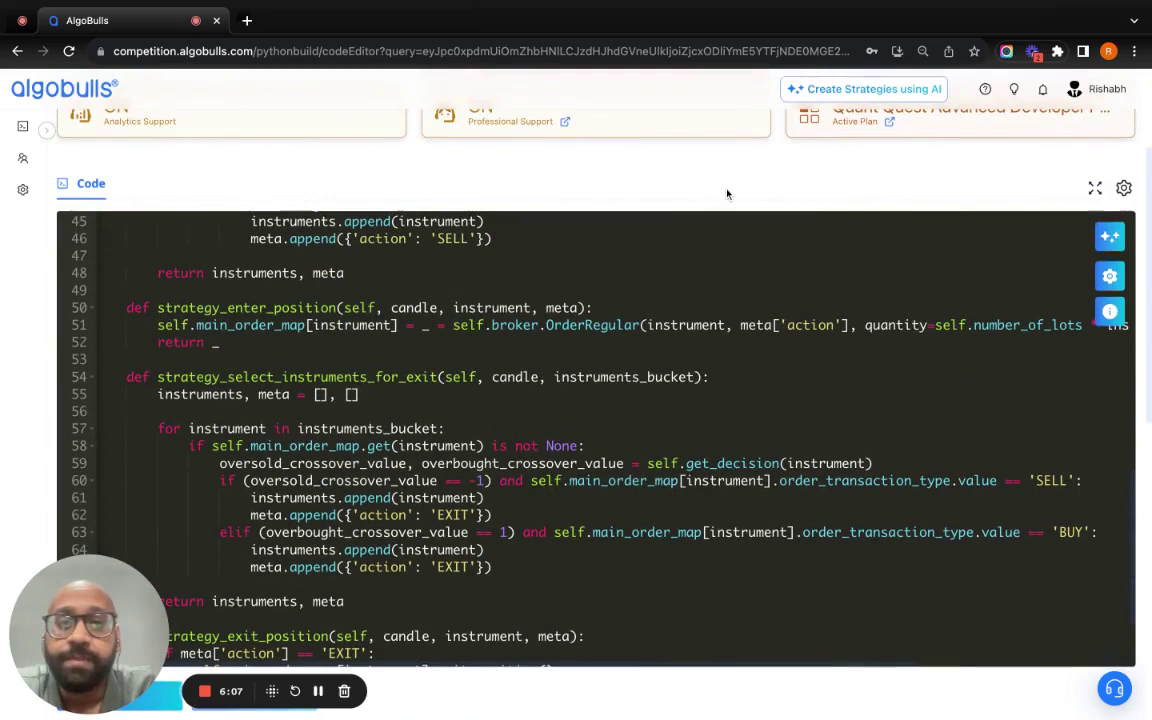
{"action": "scroll", "coordinate": [727, 194], "scroll_direction": "down", "scroll_amount": 2}
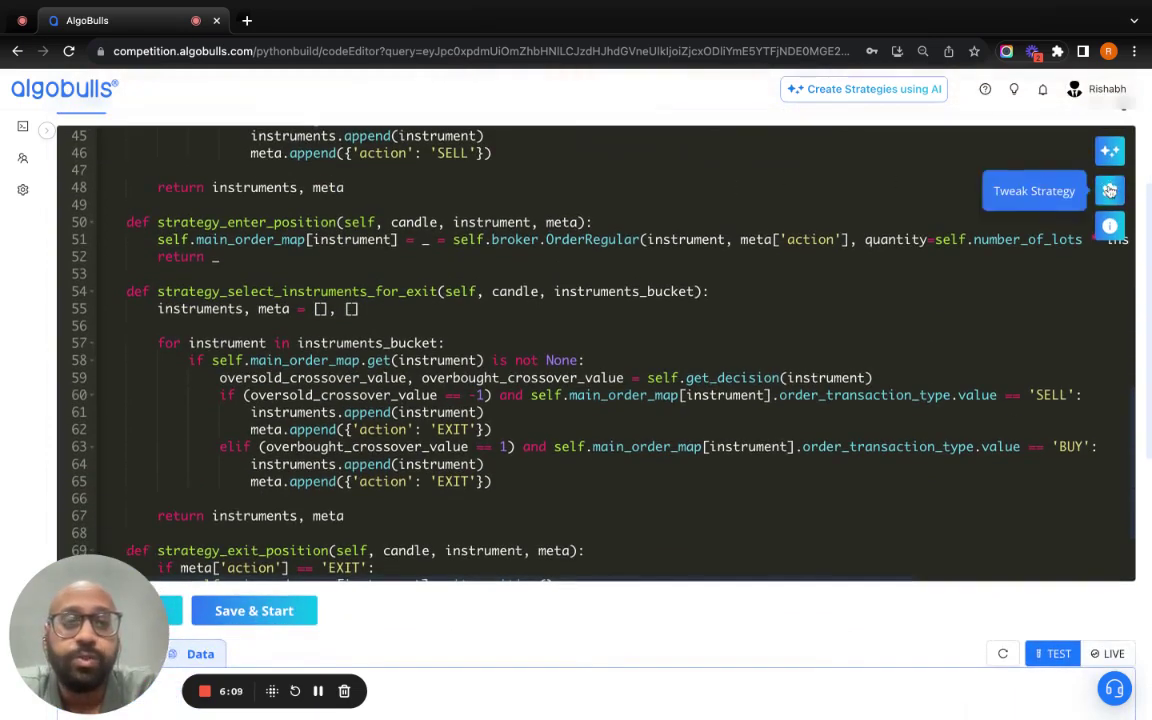
Review and save the parameters: NSE_EQ:HEROMOTOCO, 60-minute INTRADAY, overbought 70, oversold 30
{"action": "left_click", "coordinate": [1109, 191]}
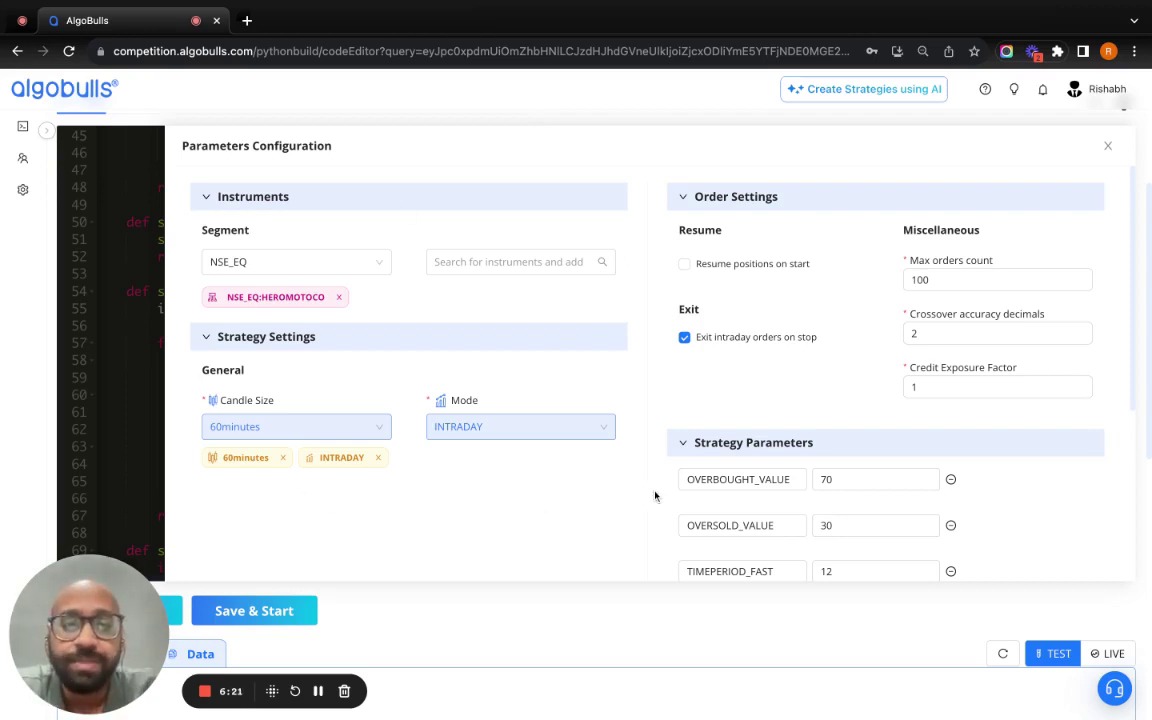
{"action": "scroll", "coordinate": [751, 452], "scroll_direction": "down", "scroll_amount": 1}
{"action": "scroll", "coordinate": [601, 470], "scroll_direction": "down", "scroll_amount": 3}
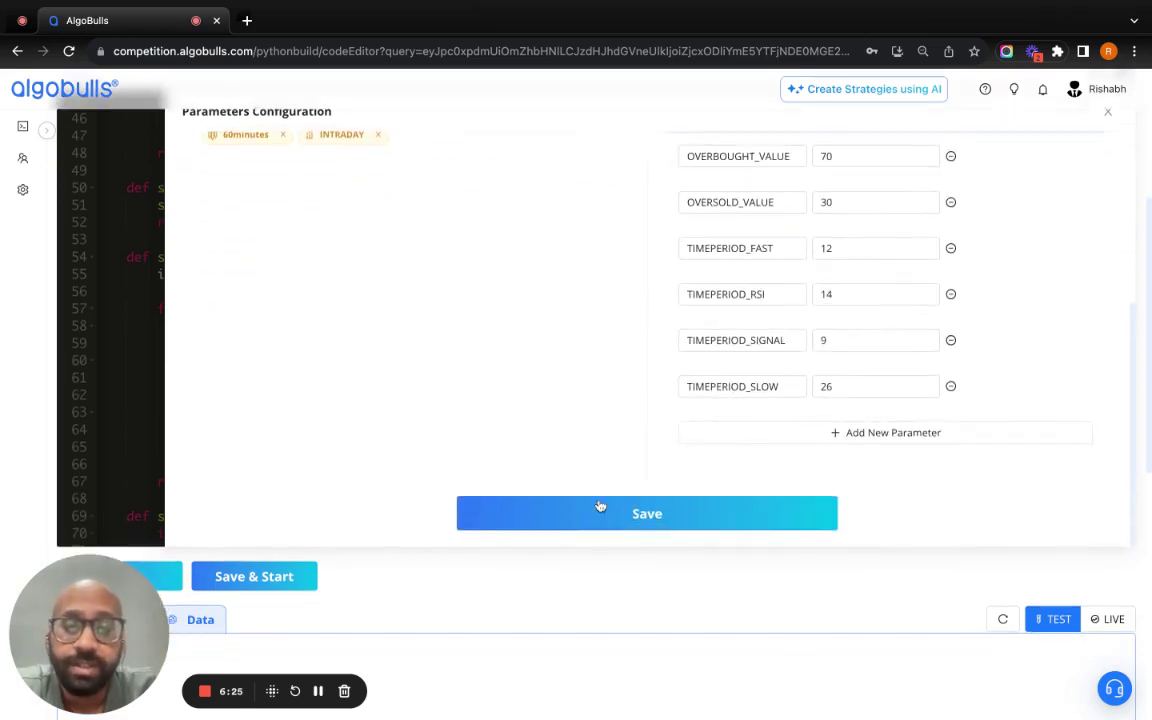
{"action": "left_click", "coordinate": [630, 513]}
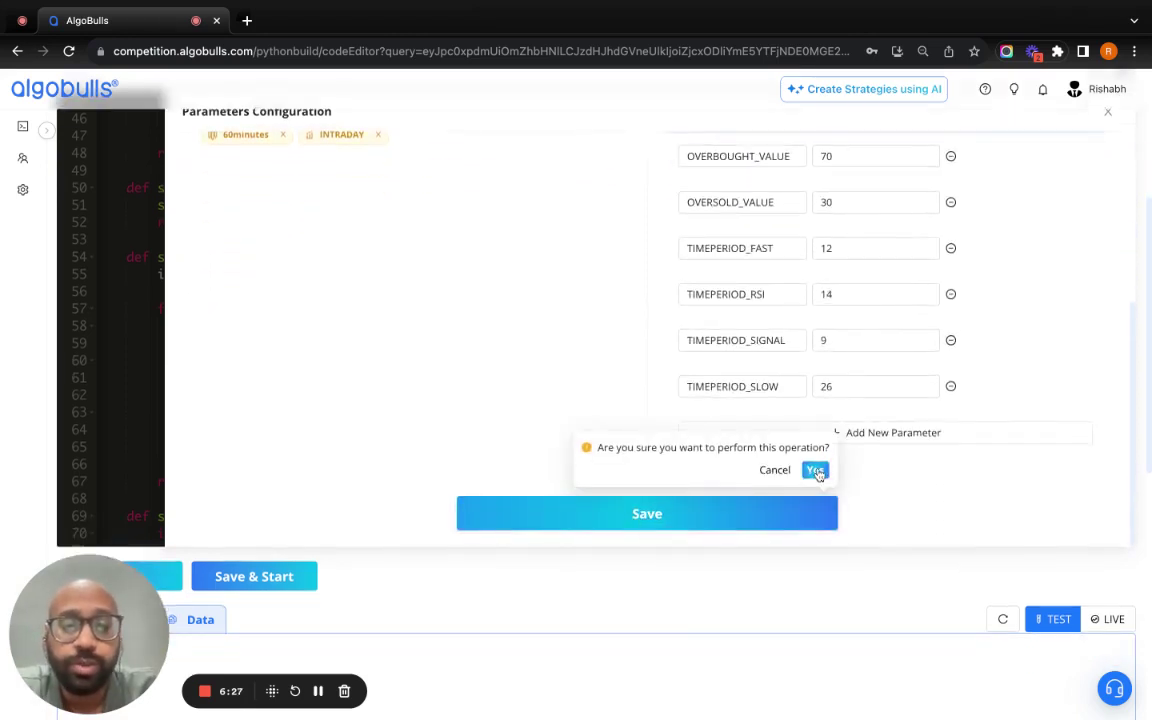
{"action": "left_click", "coordinate": [813, 471]}
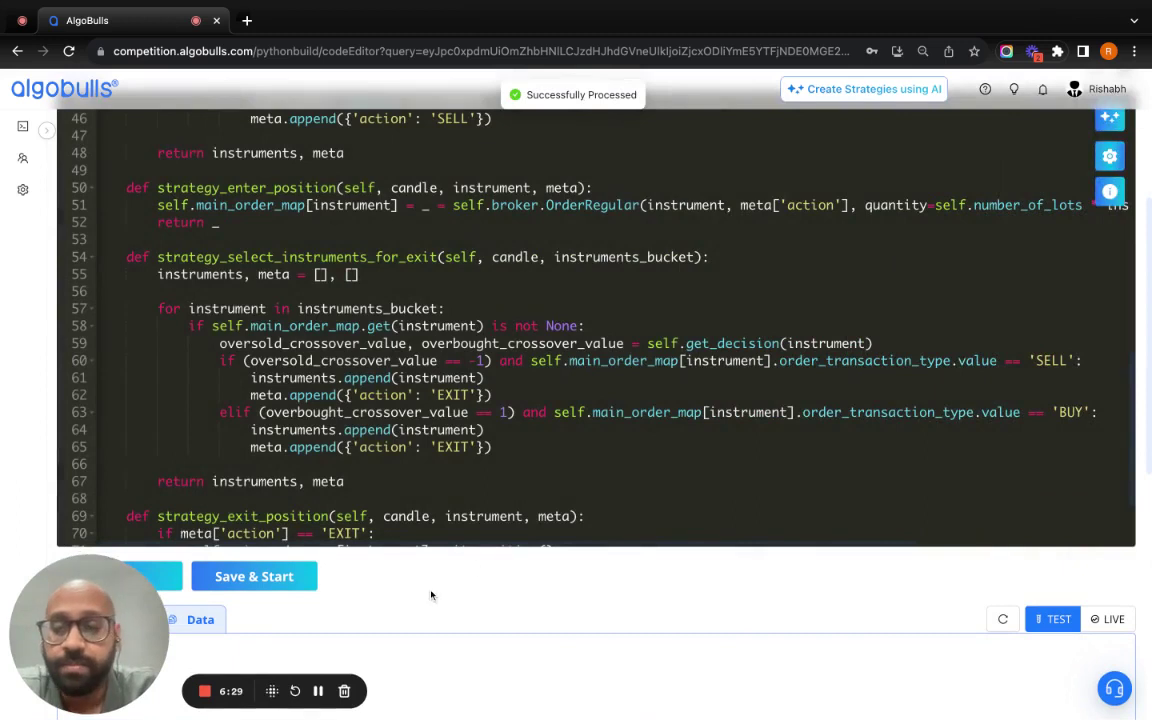
{"action": "scroll", "coordinate": [431, 595], "scroll_direction": "down", "scroll_amount": 2}
{"action": "scroll", "coordinate": [558, 473], "scroll_direction": "down", "scroll_amount": 2}
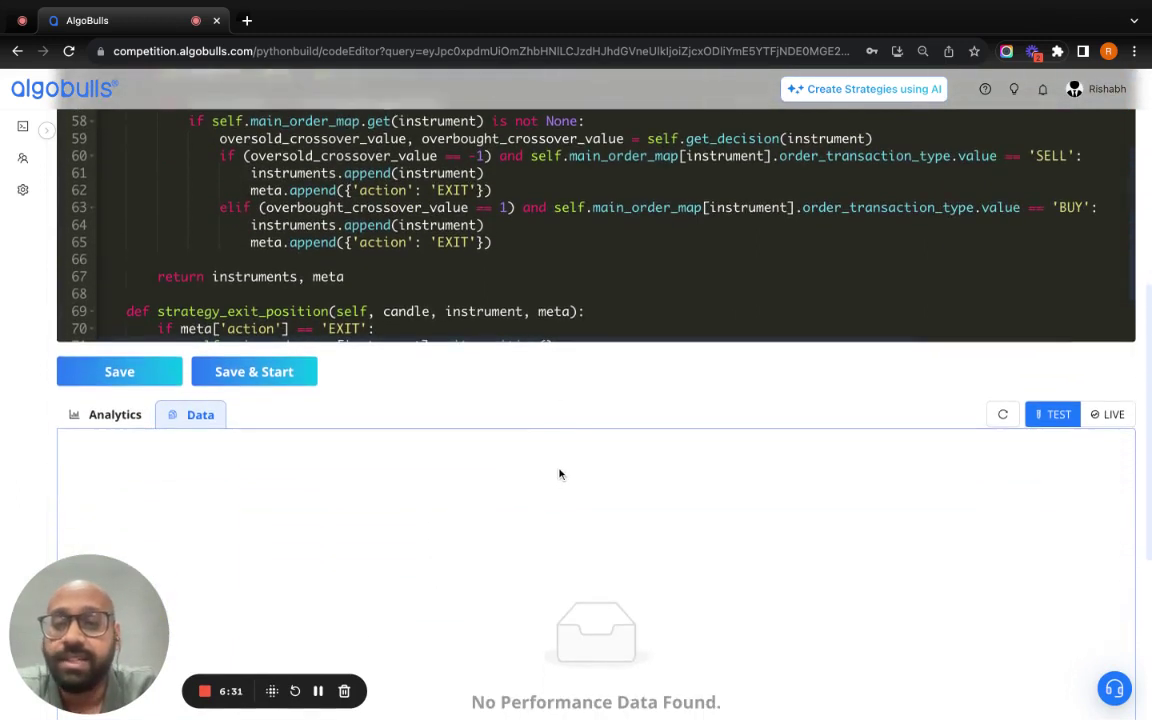
{"action": "left_click", "coordinate": [257, 372]}
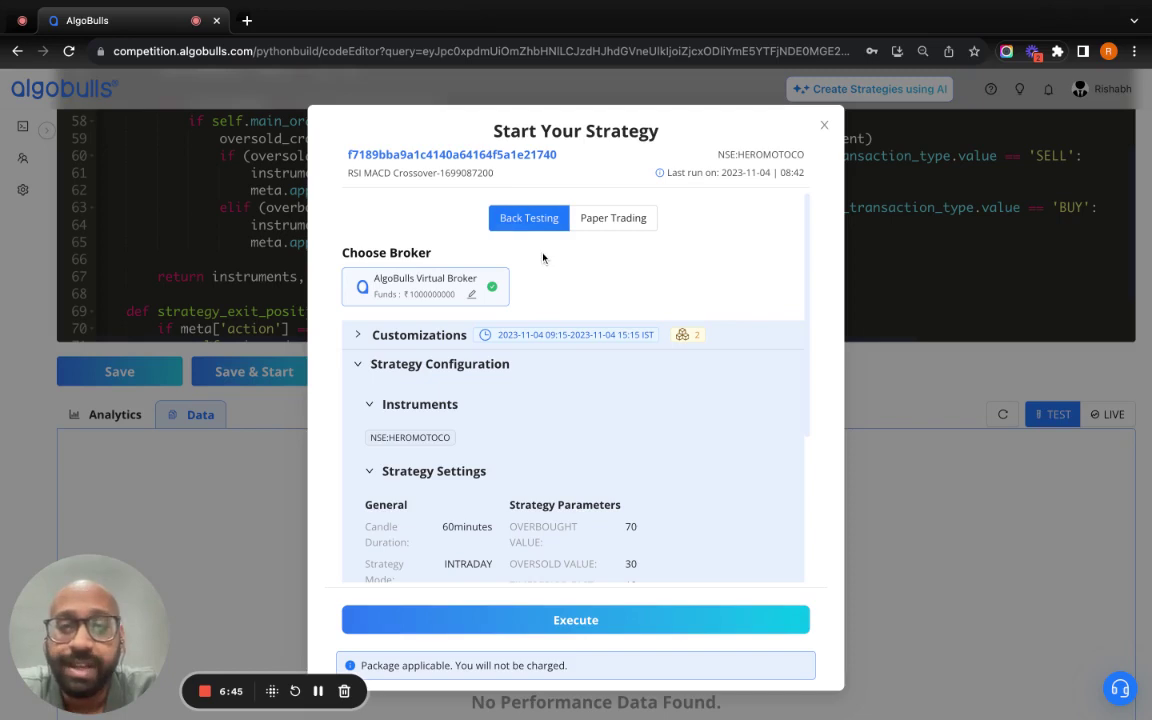
{"action": "left_click", "coordinate": [425, 338]}
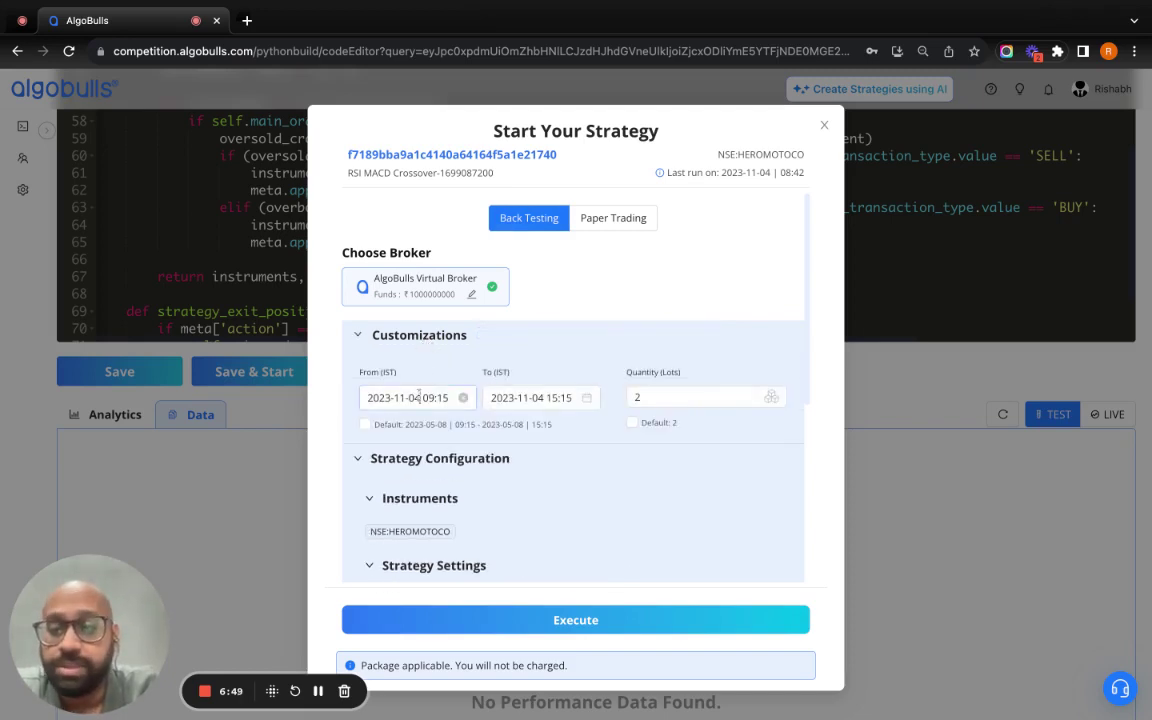
{"action": "left_click", "coordinate": [419, 396]}
{"action": "left_click", "coordinate": [274, 430]}
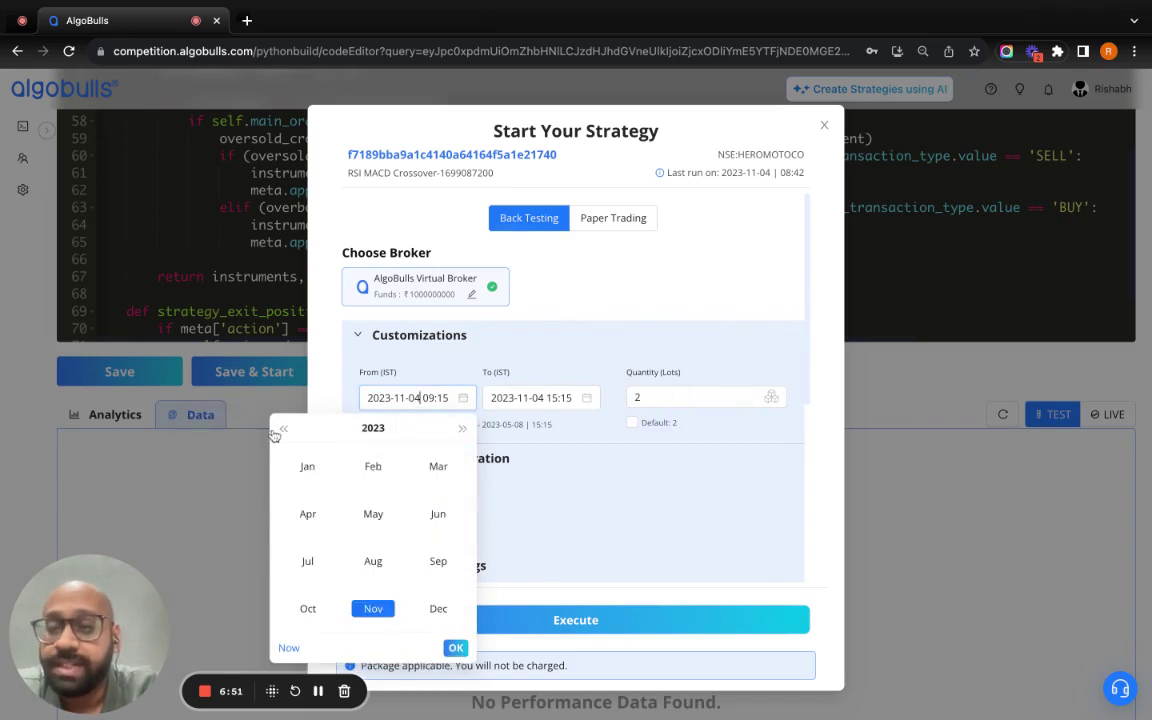
{"action": "left_click", "coordinate": [307, 466]}
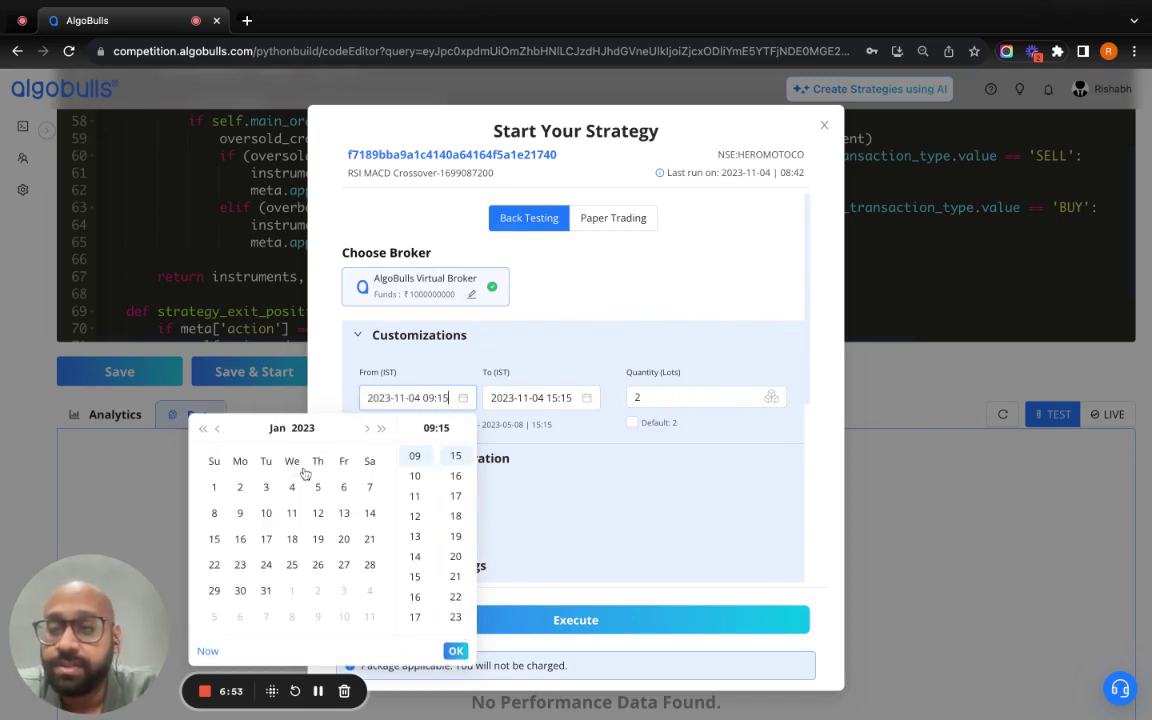
{"action": "left_click", "coordinate": [216, 489]}
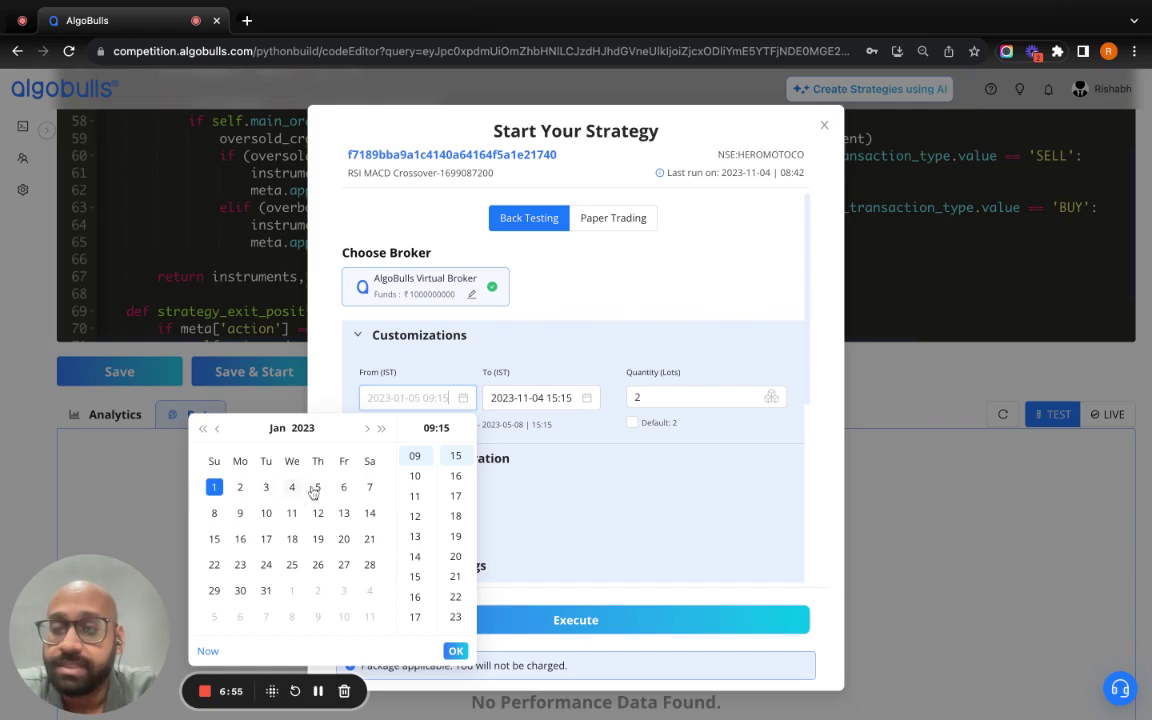
{"action": "left_click", "coordinate": [455, 650]}
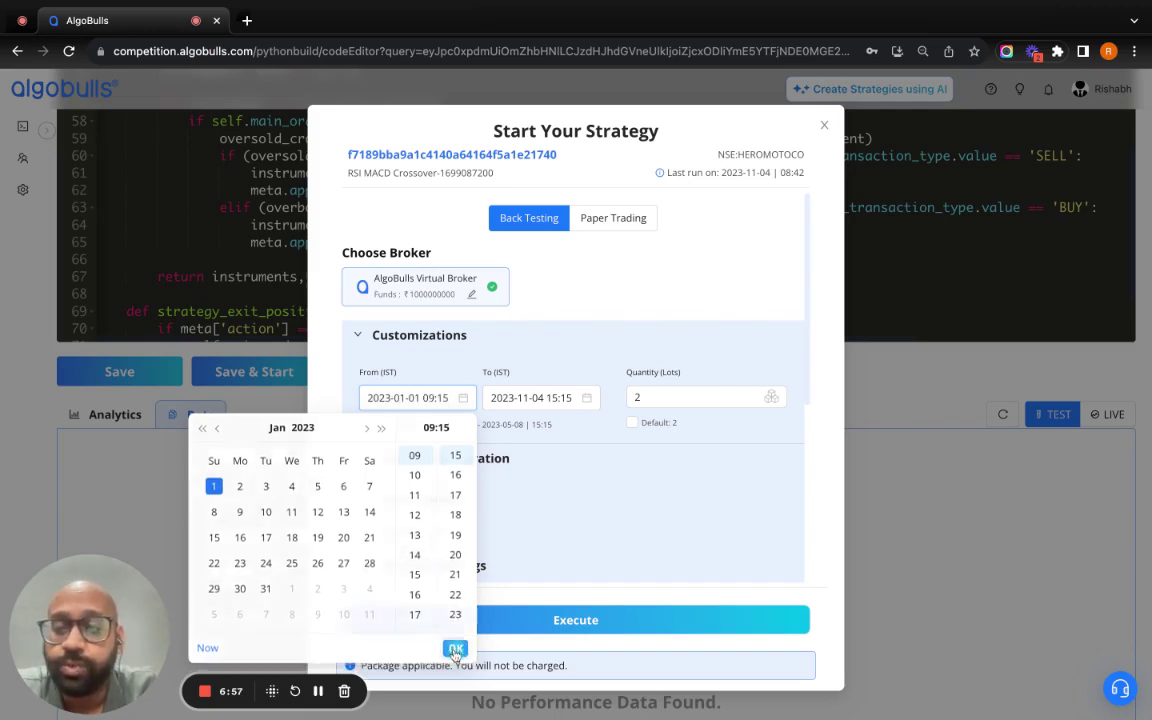
{"action": "left_click", "coordinate": [490, 398]}
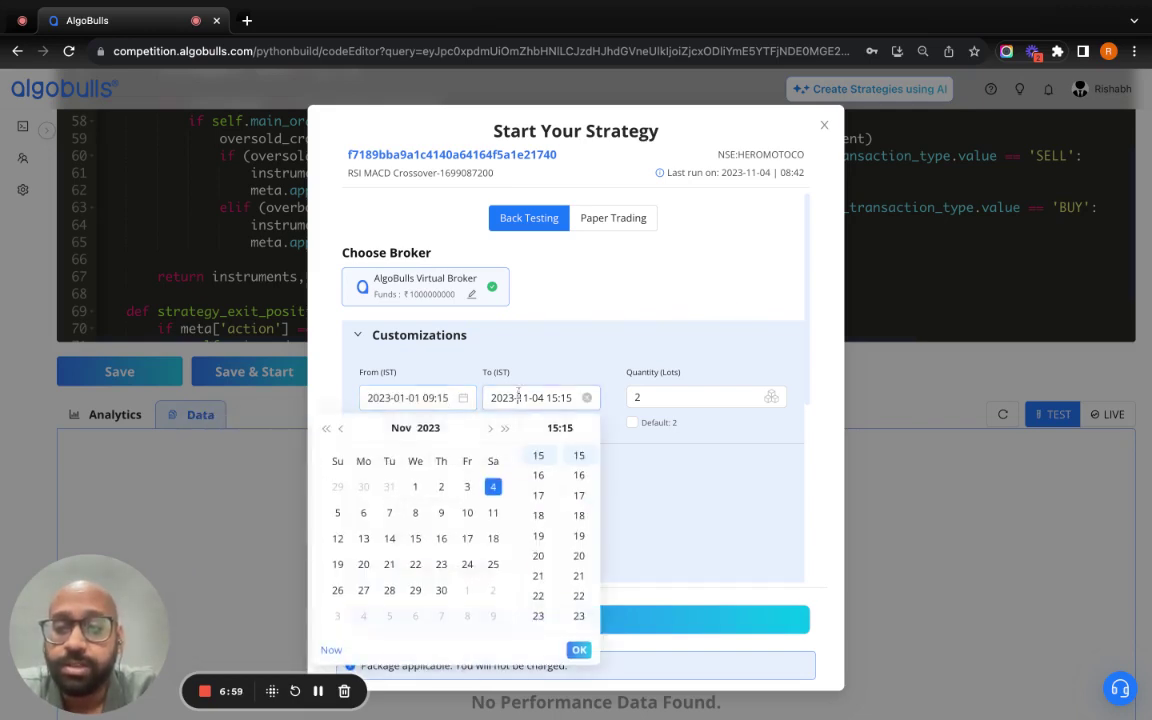
{"action": "left_click", "coordinate": [398, 428]}
{"action": "left_click", "coordinate": [561, 511]}
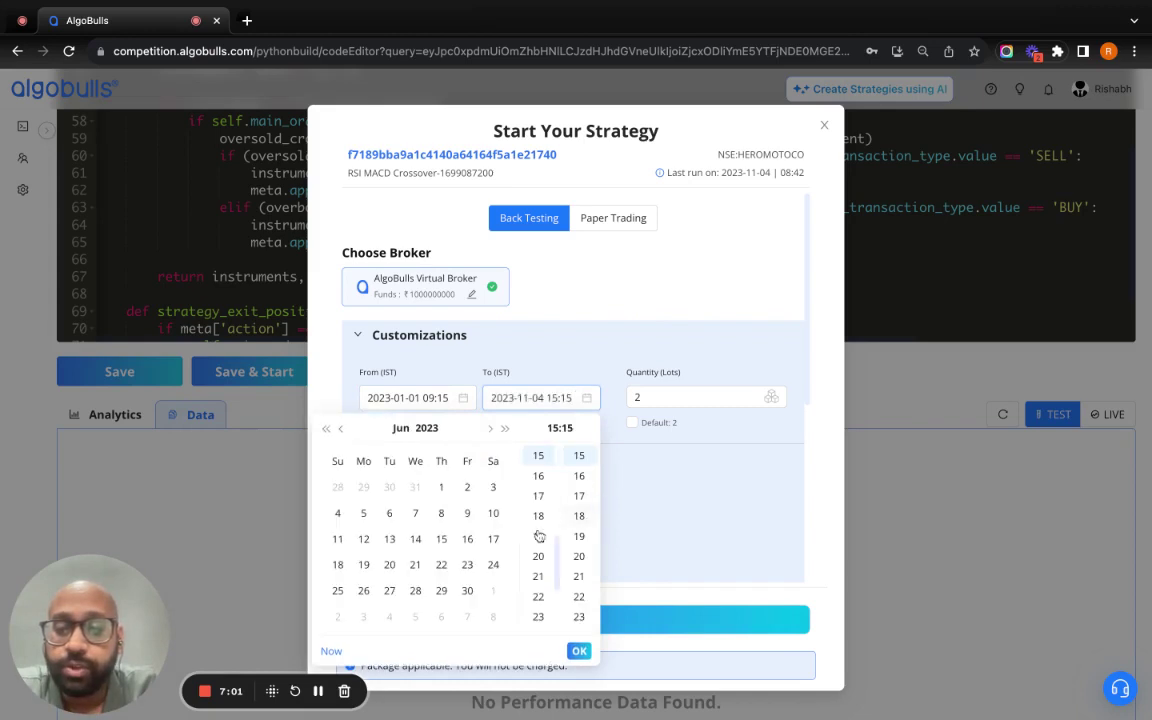
{"action": "left_click", "coordinate": [467, 590]}
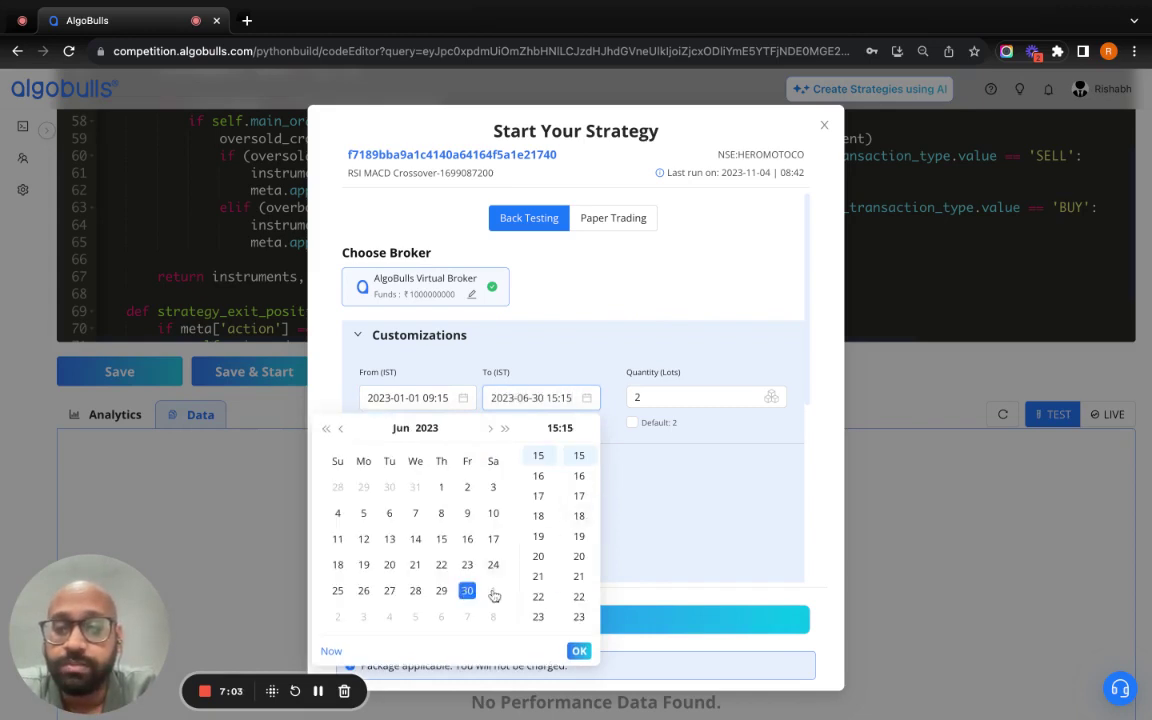
{"action": "left_click", "coordinate": [579, 650]}
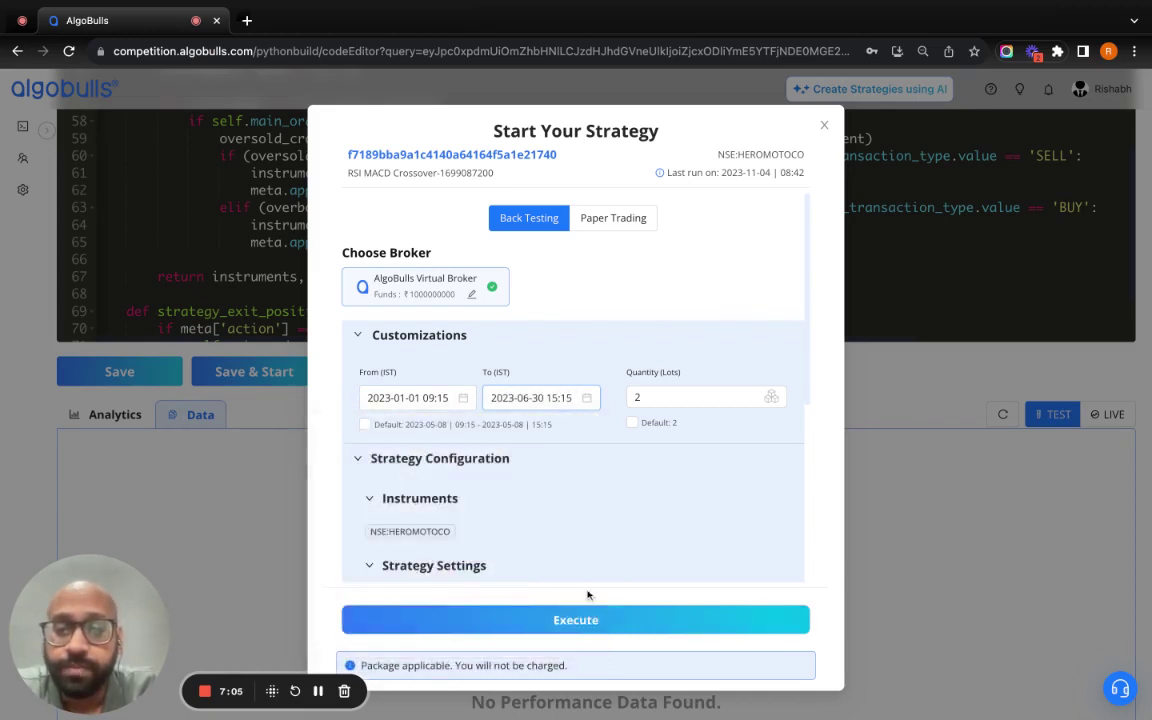
Set the quantity to 20000 lots
{"action": "left_click", "coordinate": [659, 398]}
{"action": "type", "text": "0"}
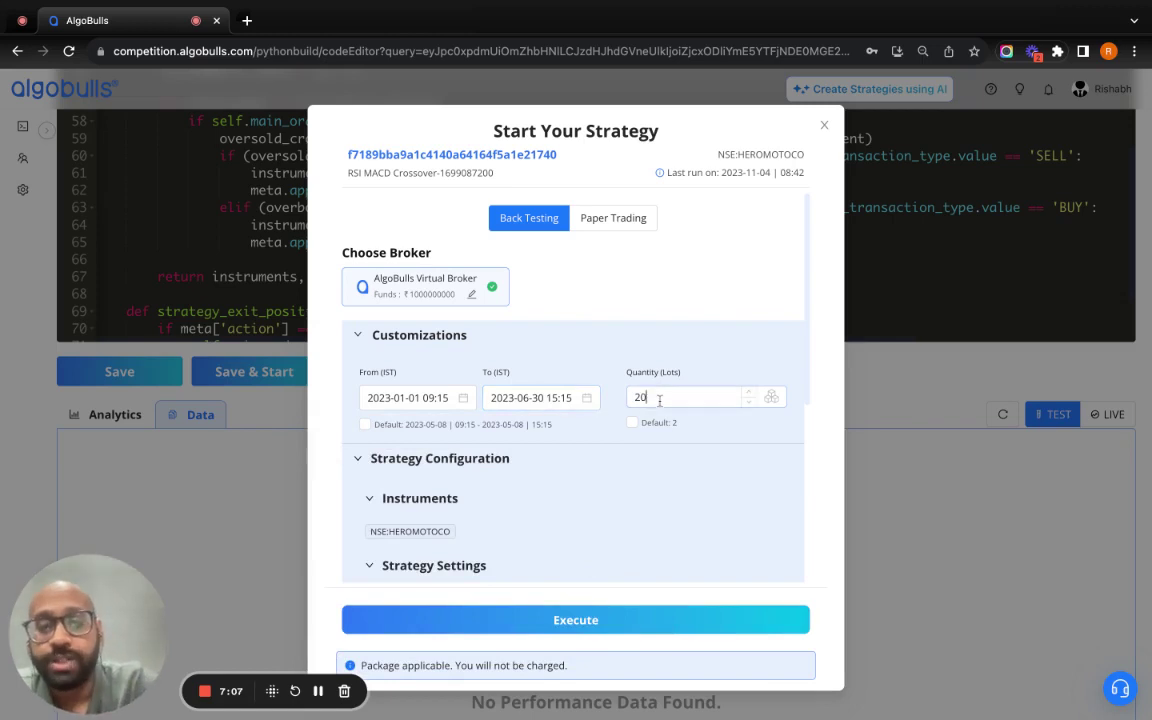
{"action": "type", "text": "000"}
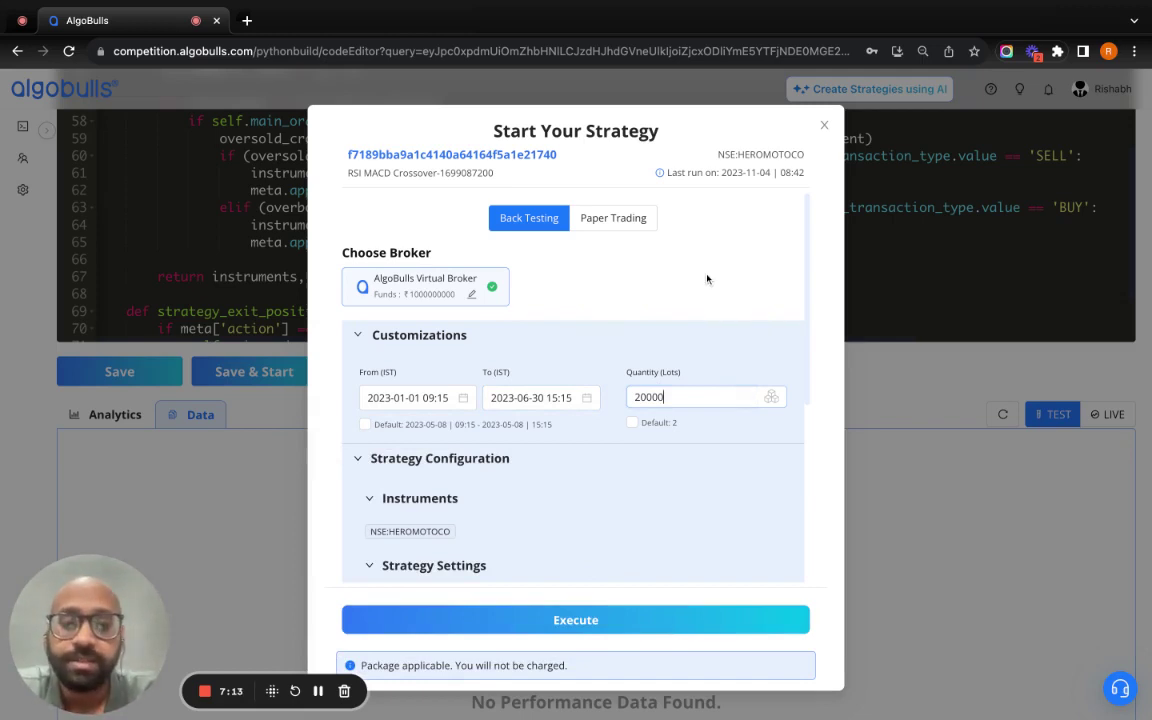
{"action": "scroll", "coordinate": [707, 279], "scroll_direction": "down", "scroll_amount": 1}
{"action": "scroll", "coordinate": [597, 447], "scroll_direction": "down", "scroll_amount": 1}
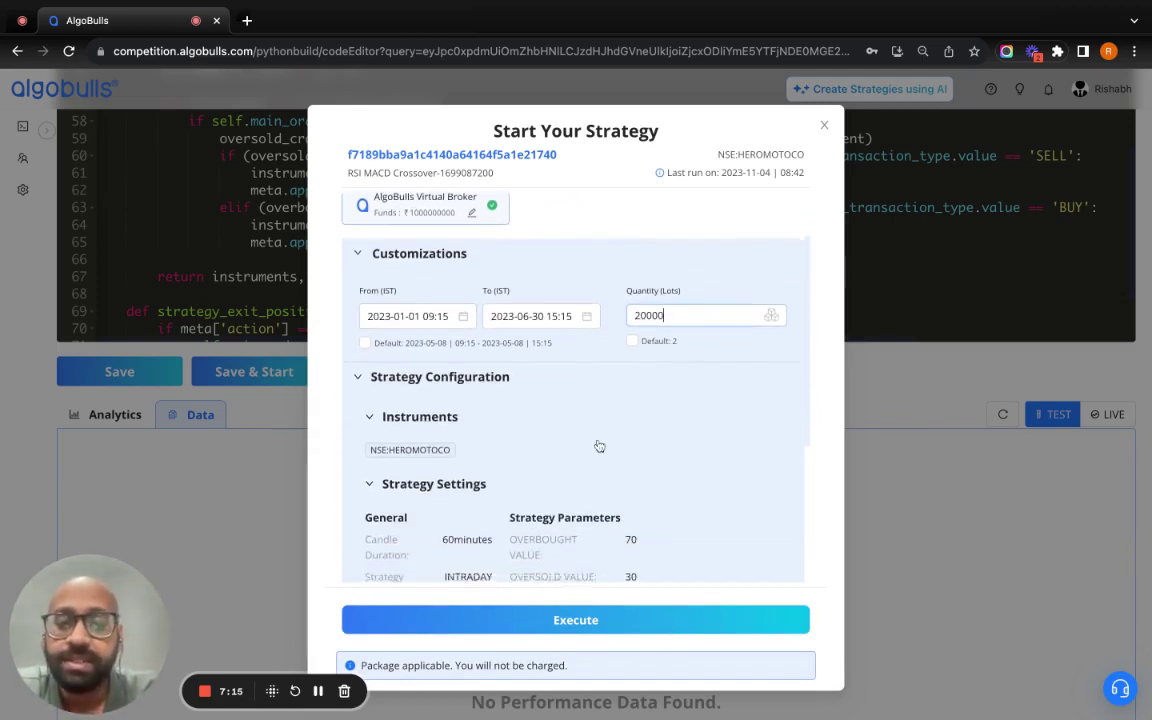
Execute the RSI MACD Crossover backtest and scroll to the Logs panel under Data
{"action": "left_click", "coordinate": [563, 621]}
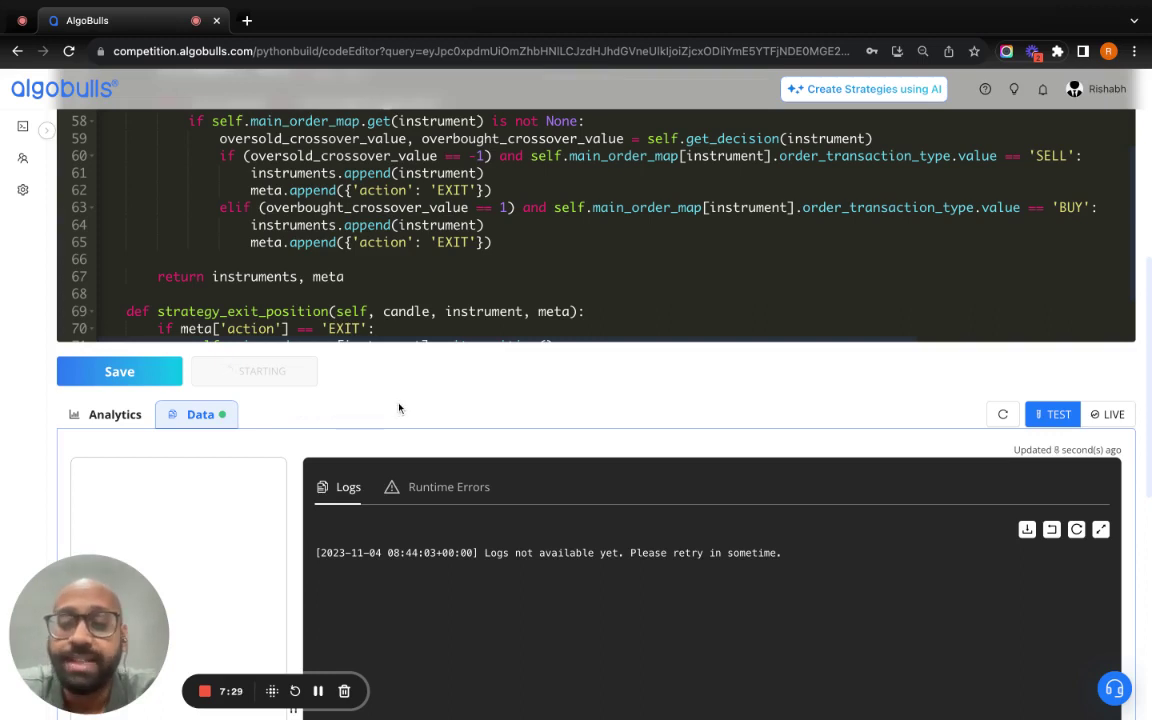
{"action": "scroll", "coordinate": [398, 407], "scroll_direction": "down", "scroll_amount": 5}
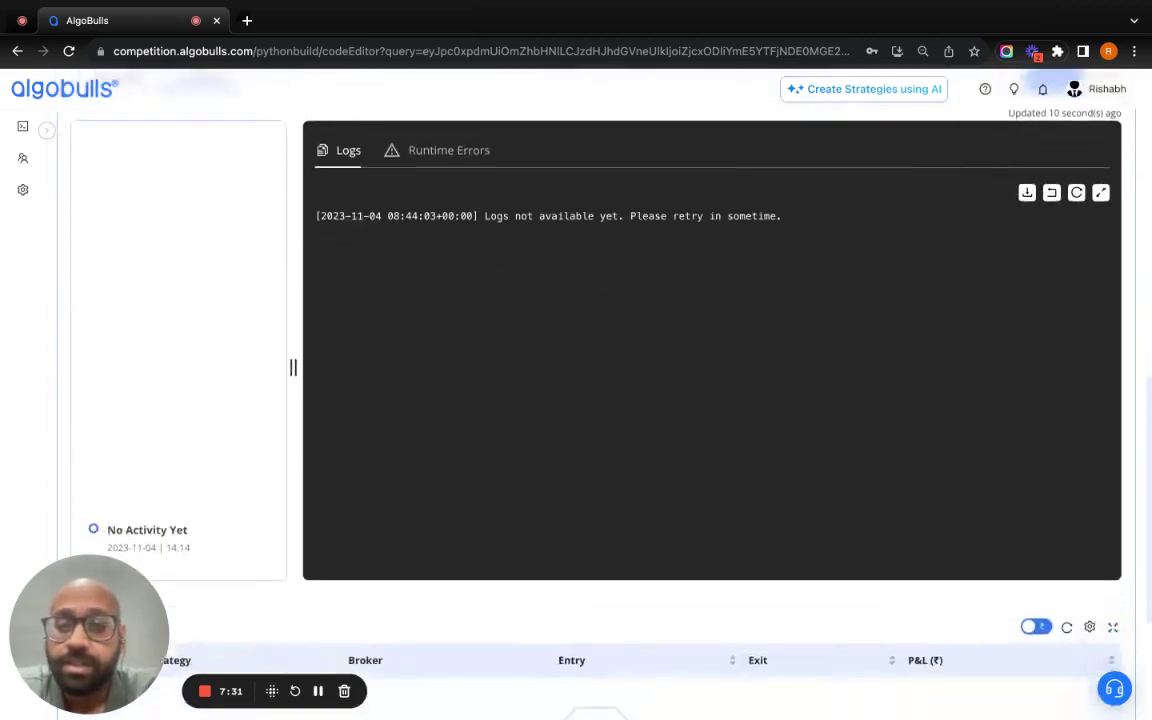
{"action": "scroll", "coordinate": [363, 550], "scroll_direction": "down", "scroll_amount": 1}
{"action": "scroll", "coordinate": [407, 559], "scroll_direction": "up", "scroll_amount": 5}
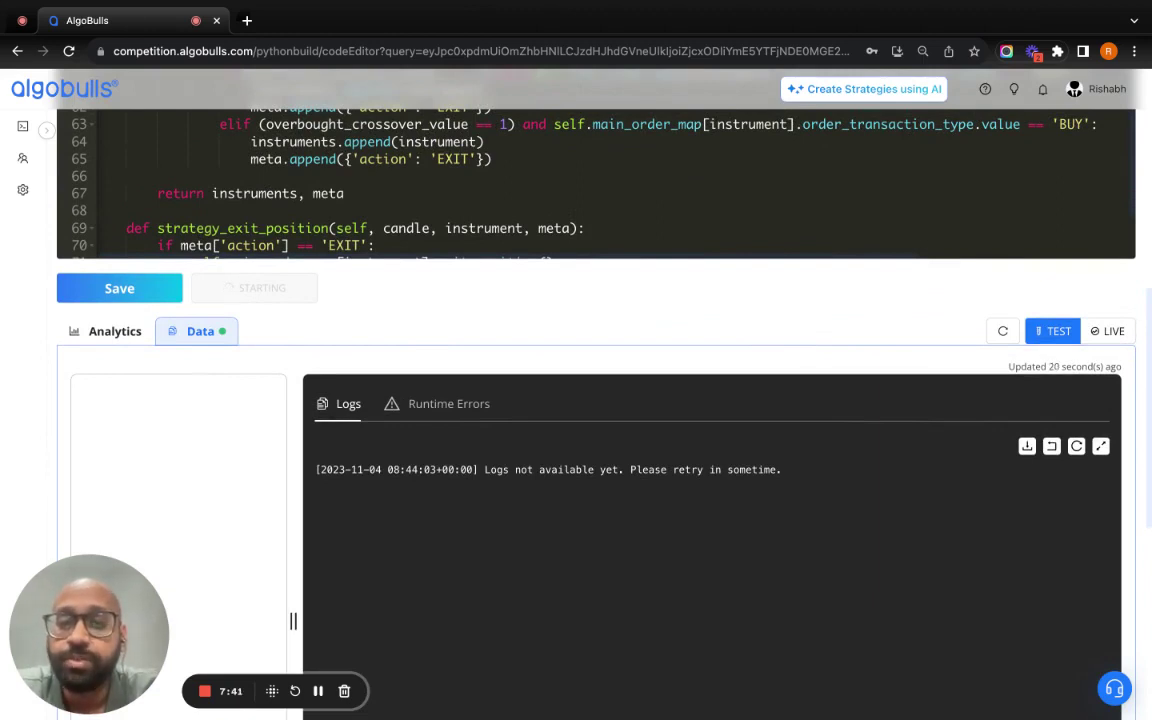
{"action": "scroll", "coordinate": [576, 400], "scroll_direction": "down", "scroll_amount": 1}
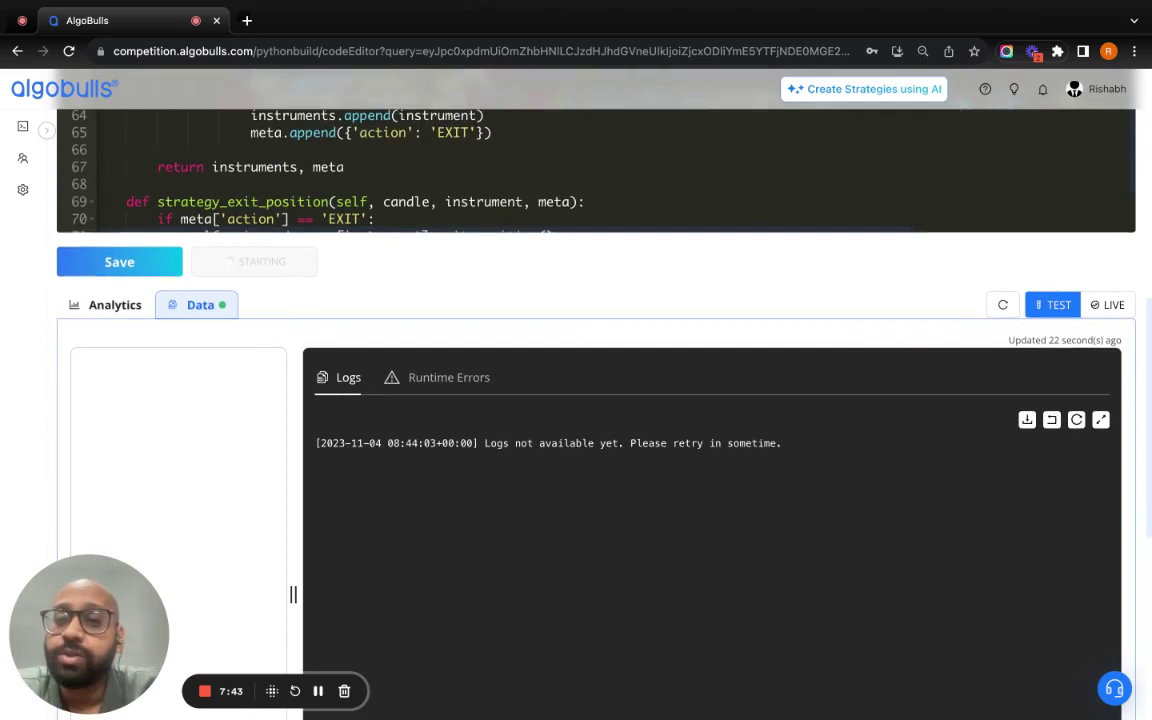
{"action": "scroll", "coordinate": [576, 400], "scroll_direction": "down", "scroll_amount": 1}
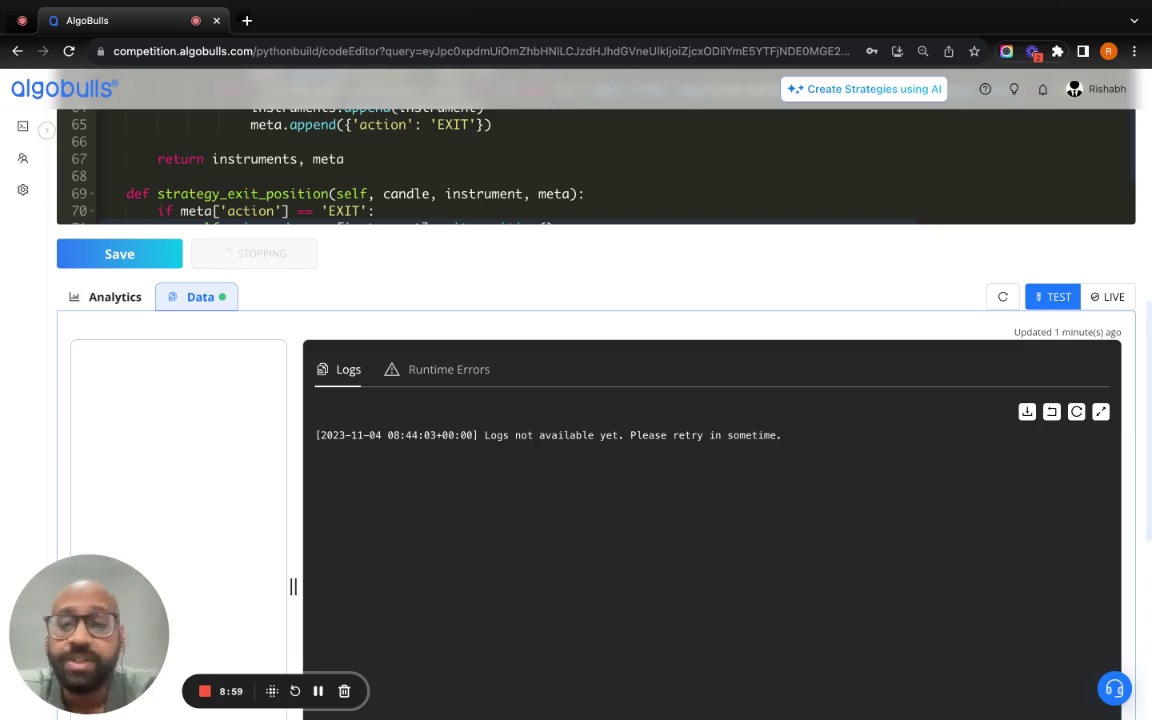
Refresh and review the finished backtest's logs, then confirm Runtime Errors shows none
{"action": "left_click", "coordinate": [1000, 297]}
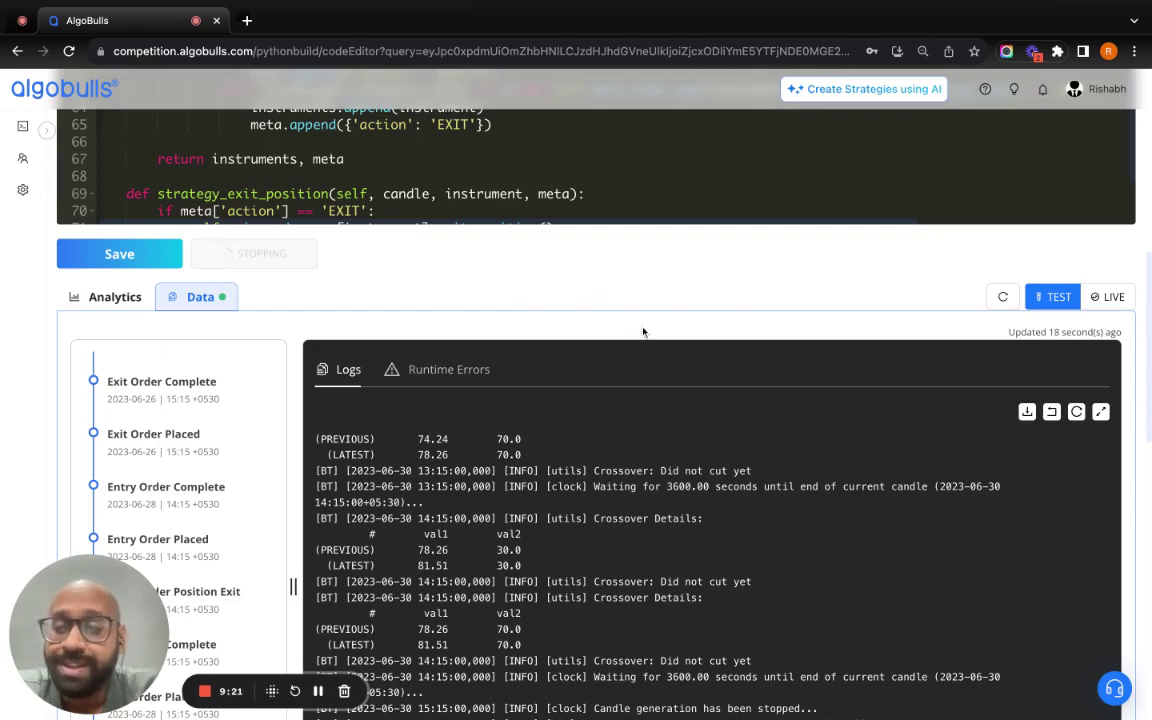
{"action": "scroll", "coordinate": [643, 330], "scroll_direction": "down", "scroll_amount": 3}
{"action": "scroll", "coordinate": [296, 612], "scroll_direction": "down", "scroll_amount": 5}
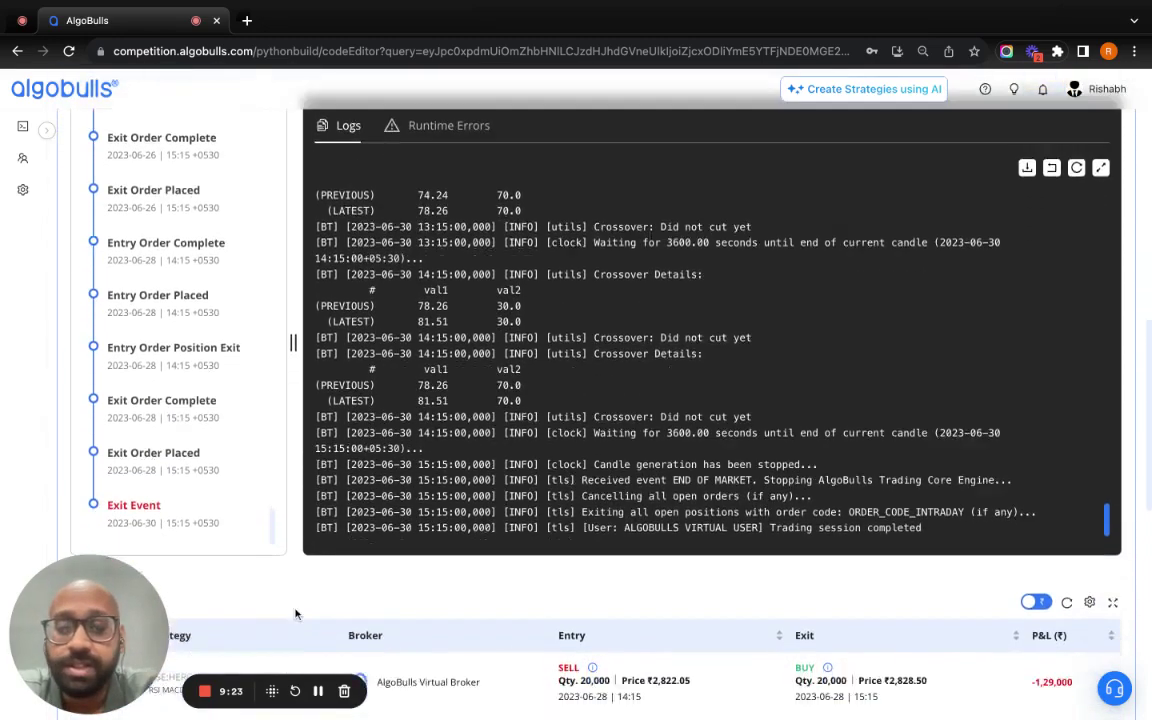
{"action": "scroll", "coordinate": [296, 614], "scroll_direction": "up", "scroll_amount": 3}
{"action": "scroll", "coordinate": [296, 614], "scroll_direction": "up", "scroll_amount": 2}
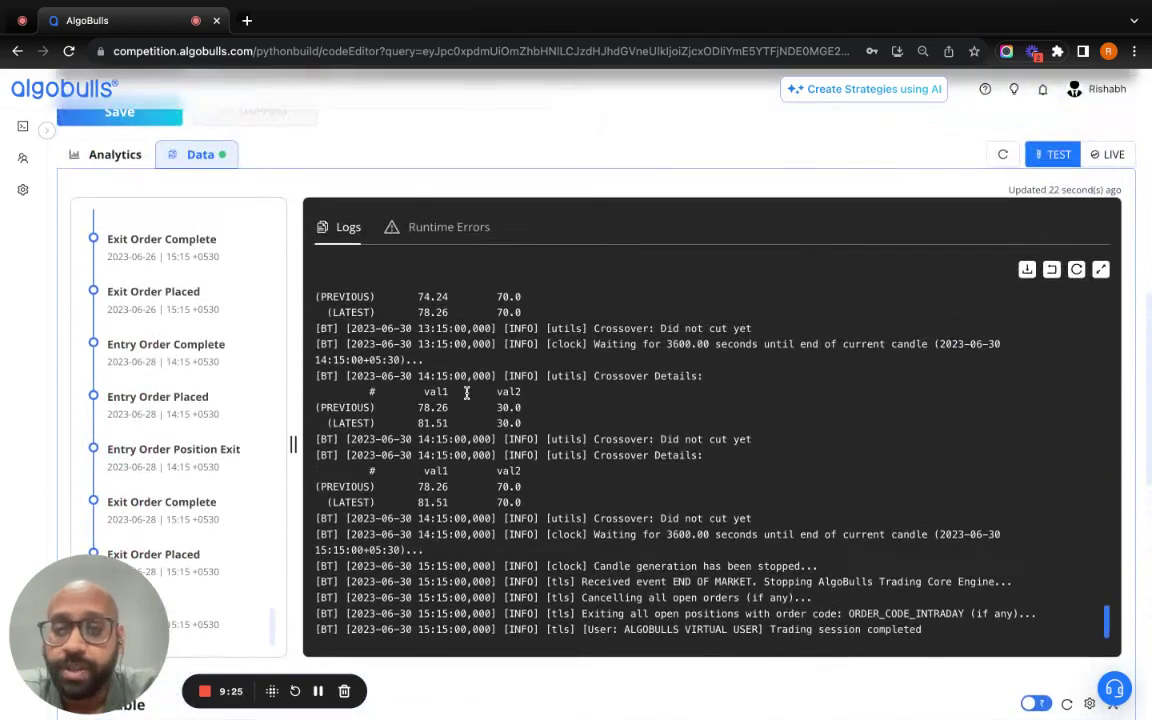
{"action": "scroll", "coordinate": [466, 392], "scroll_direction": "up", "scroll_amount": 5}
{"action": "scroll", "coordinate": [466, 392], "scroll_direction": "up", "scroll_amount": 10}
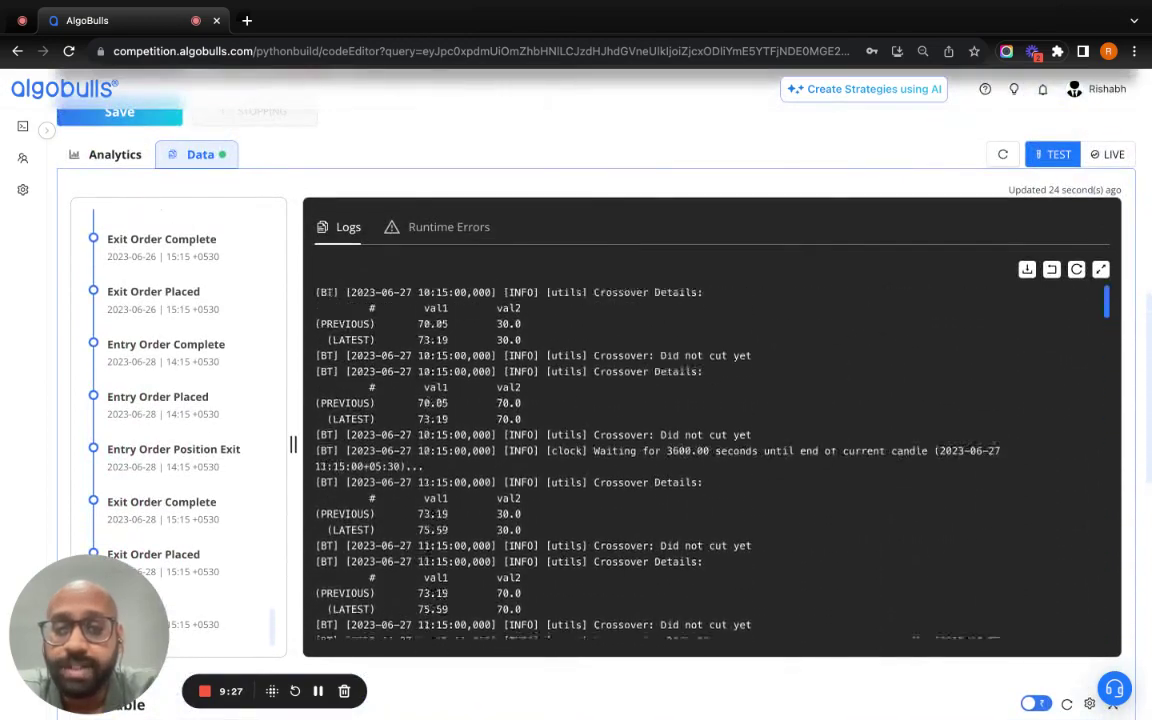
{"action": "scroll", "coordinate": [466, 392], "scroll_direction": "up", "scroll_amount": 2}
{"action": "left_click", "coordinate": [455, 227]}
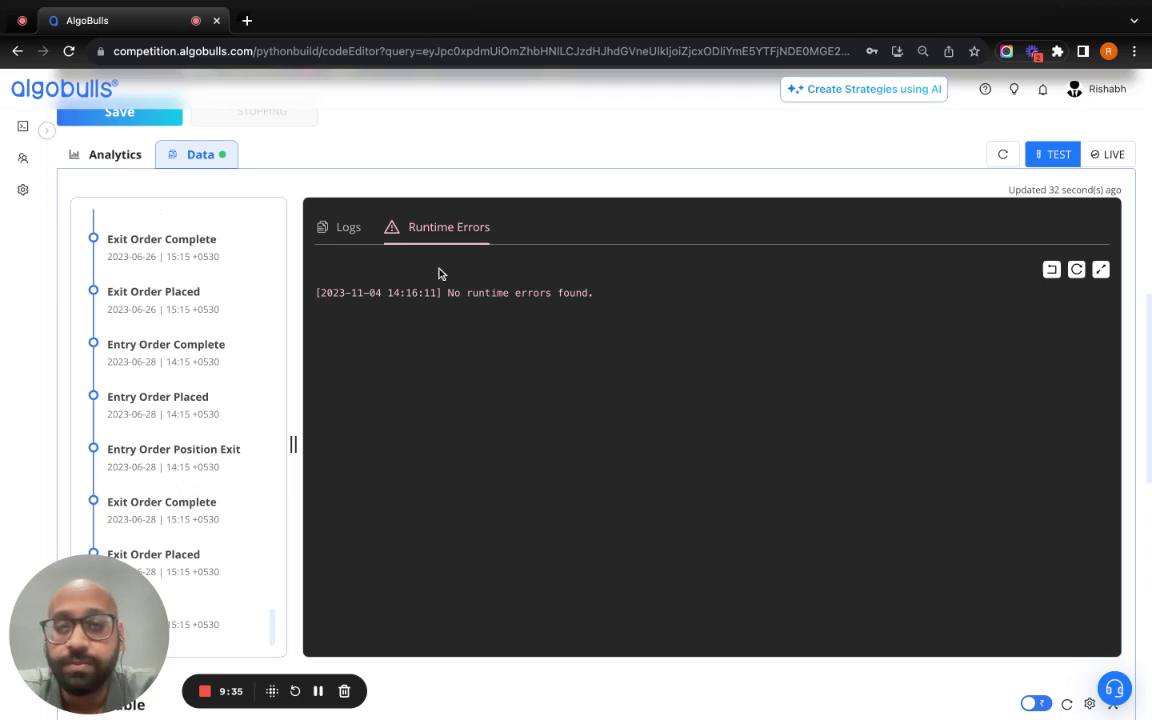
{"action": "left_click", "coordinate": [352, 232]}
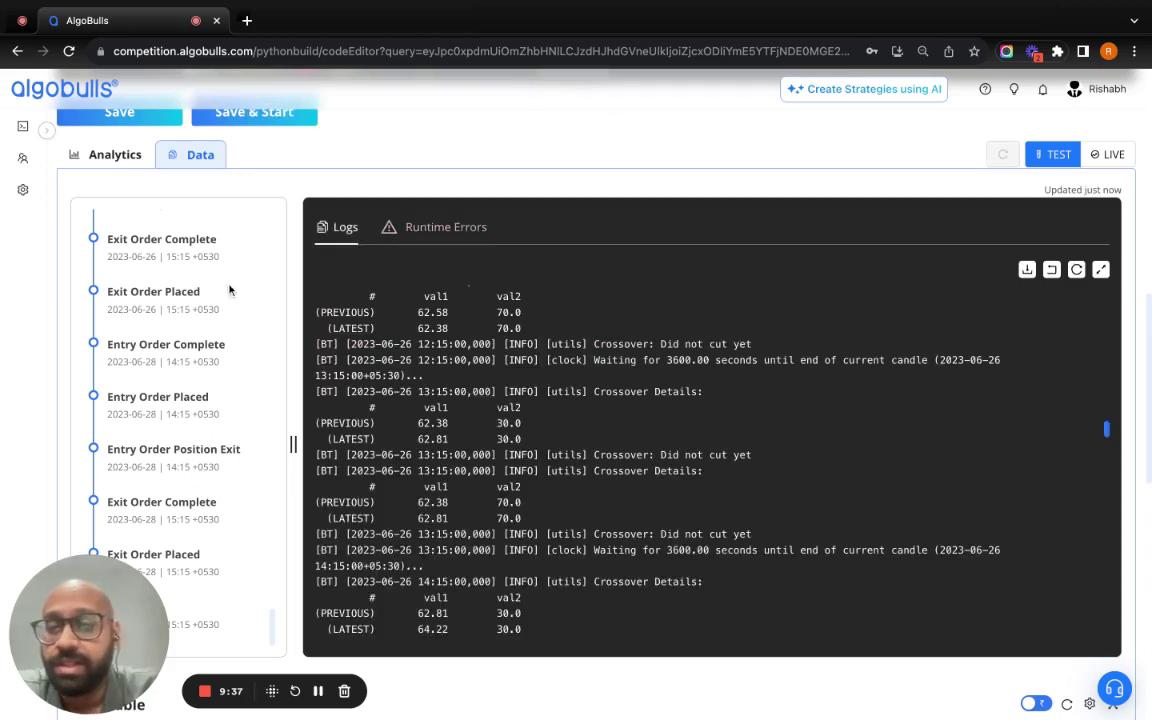
Review the backtest analytics: ₹2,64,000.00 total returns, Sharpe 0.669, 14 wins, 11 losses, and the returns, drawdown and P&L charts
{"action": "left_click", "coordinate": [110, 155]}
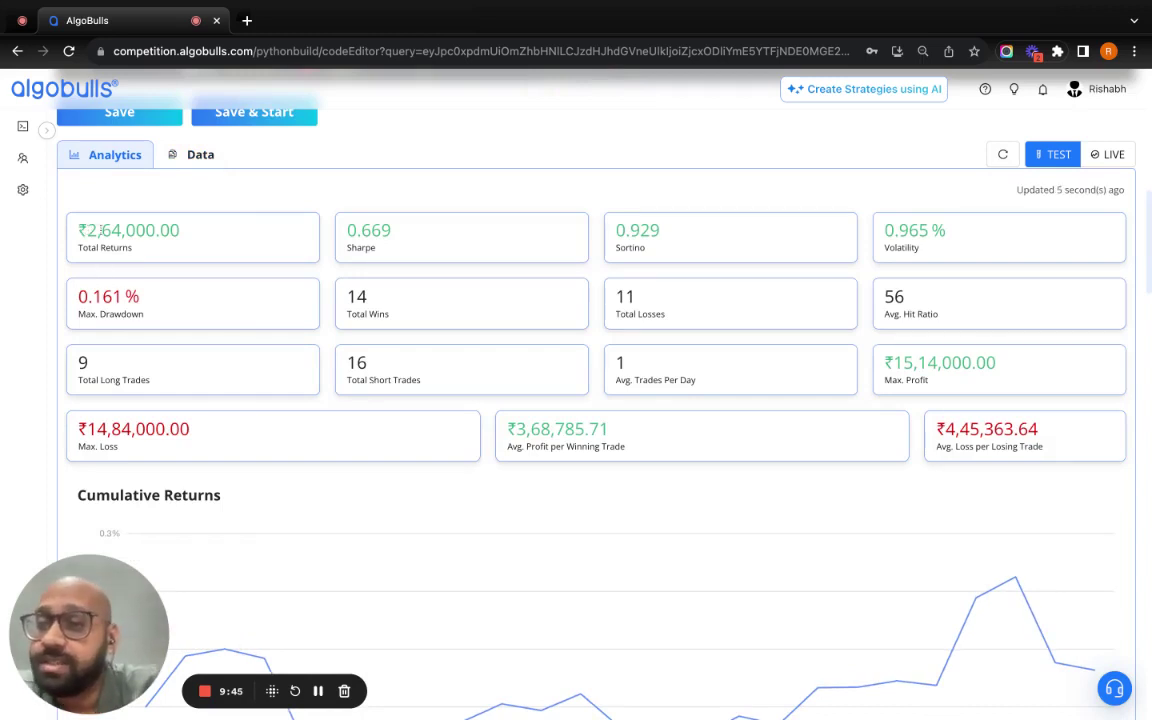
{"action": "scroll", "coordinate": [481, 468], "scroll_direction": "down", "scroll_amount": 1}
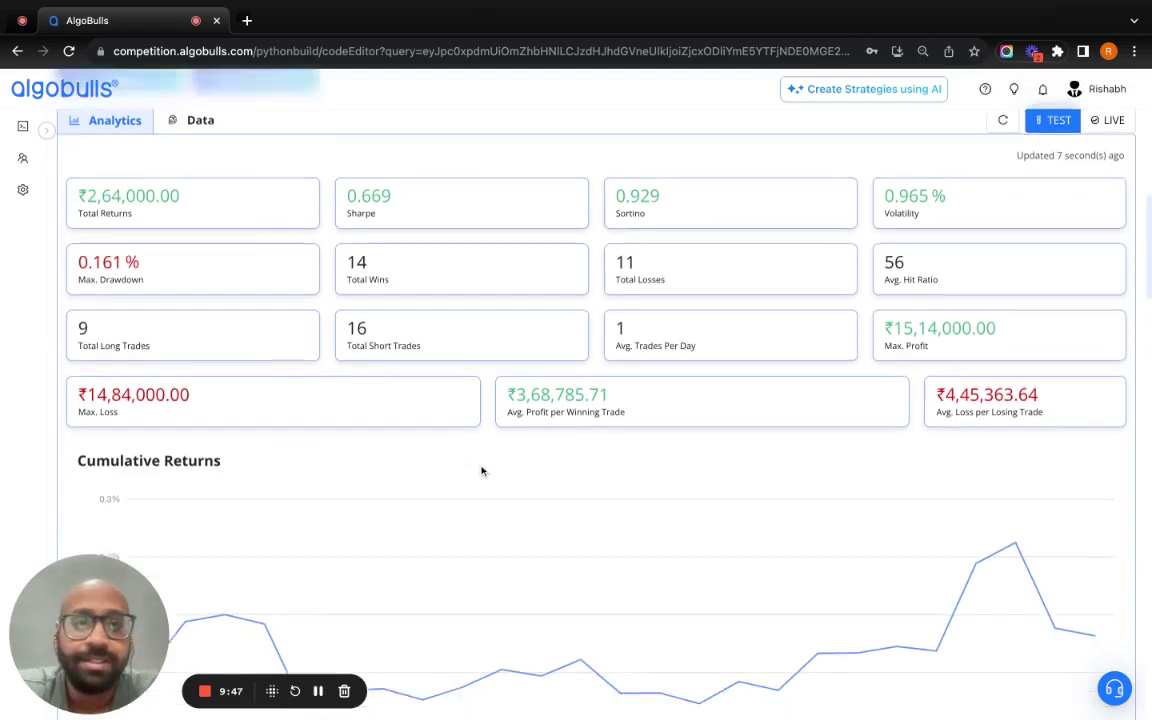
{"action": "scroll", "coordinate": [481, 471], "scroll_direction": "down", "scroll_amount": 10}
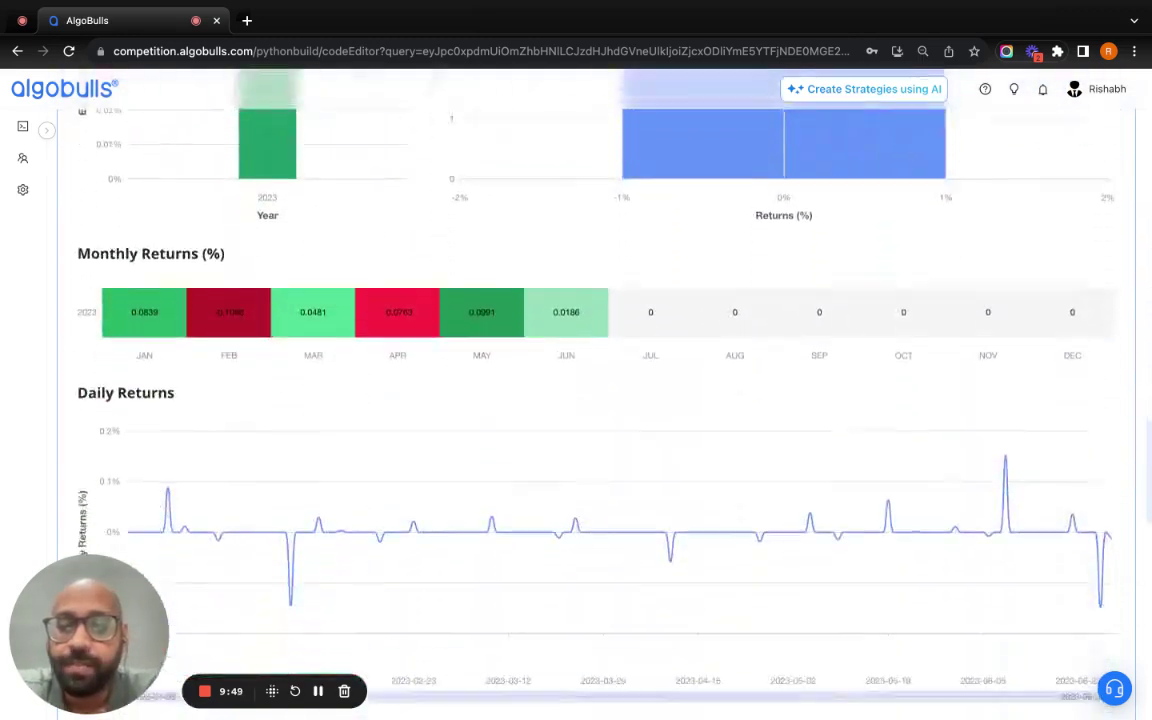
{"action": "scroll", "coordinate": [576, 400], "scroll_direction": "down", "scroll_amount": 10}
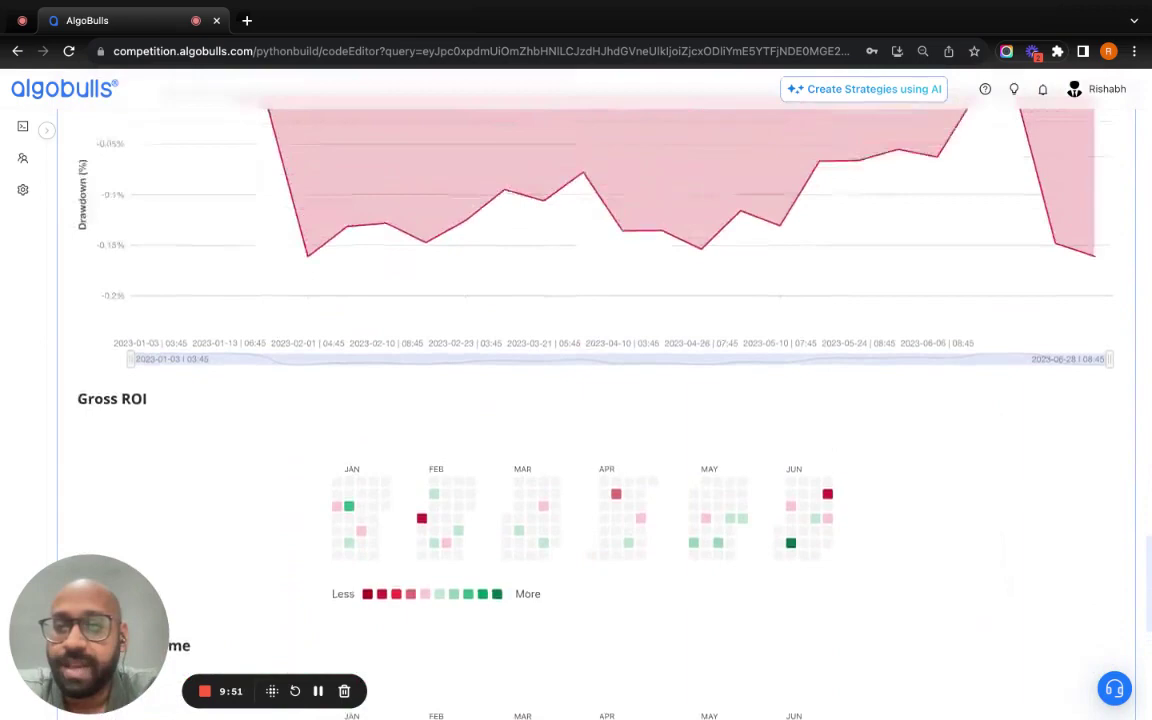
{"action": "scroll", "coordinate": [576, 400], "scroll_direction": "up", "scroll_amount": 15}
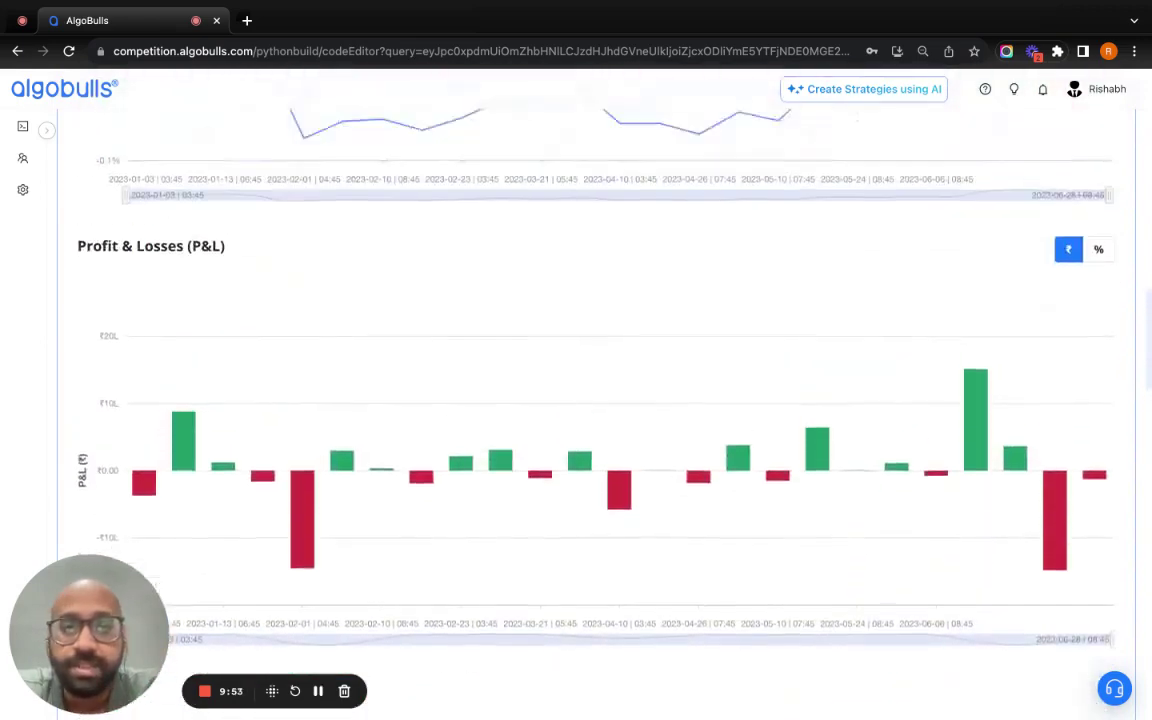
{"action": "scroll", "coordinate": [576, 400], "scroll_direction": "up", "scroll_amount": 10}
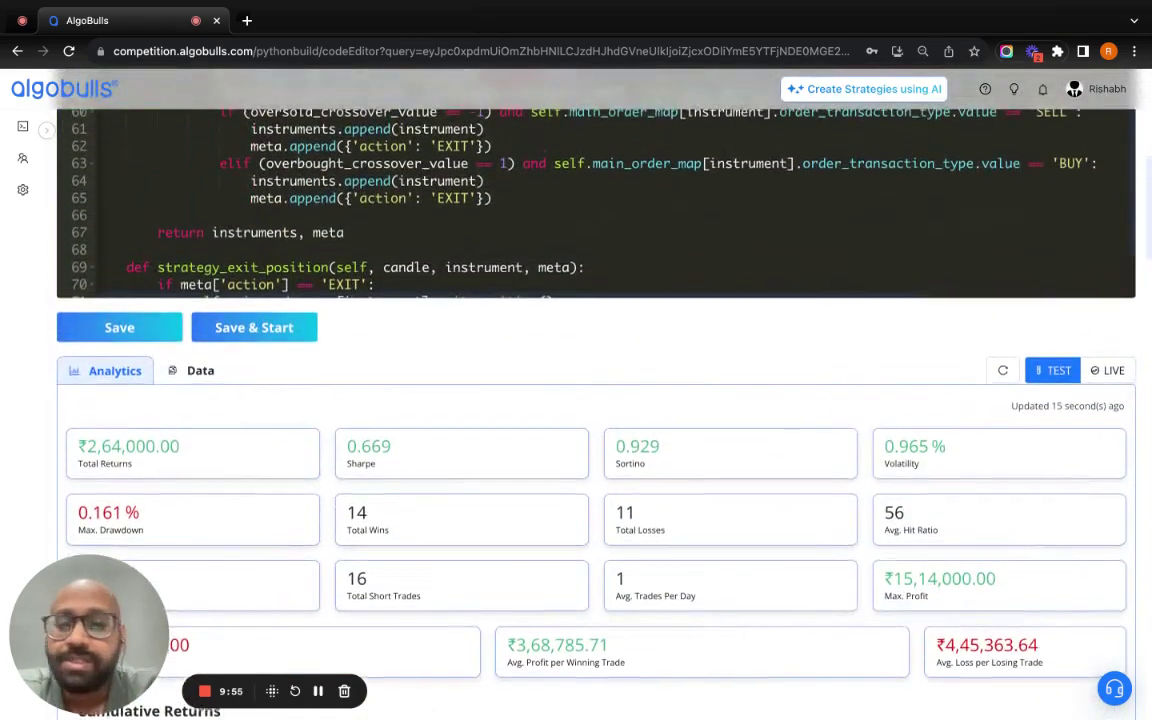
{"action": "scroll", "coordinate": [539, 466], "scroll_direction": "up", "scroll_amount": 2}
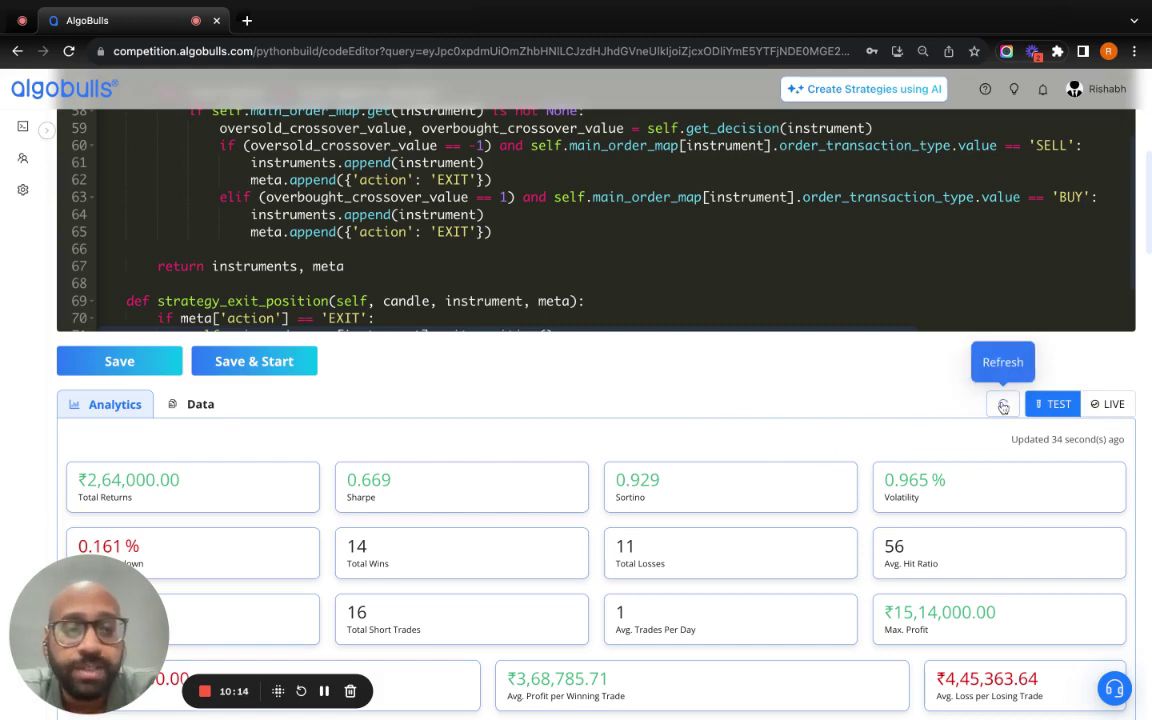
{"action": "scroll", "coordinate": [687, 404], "scroll_direction": "down", "scroll_amount": 2}
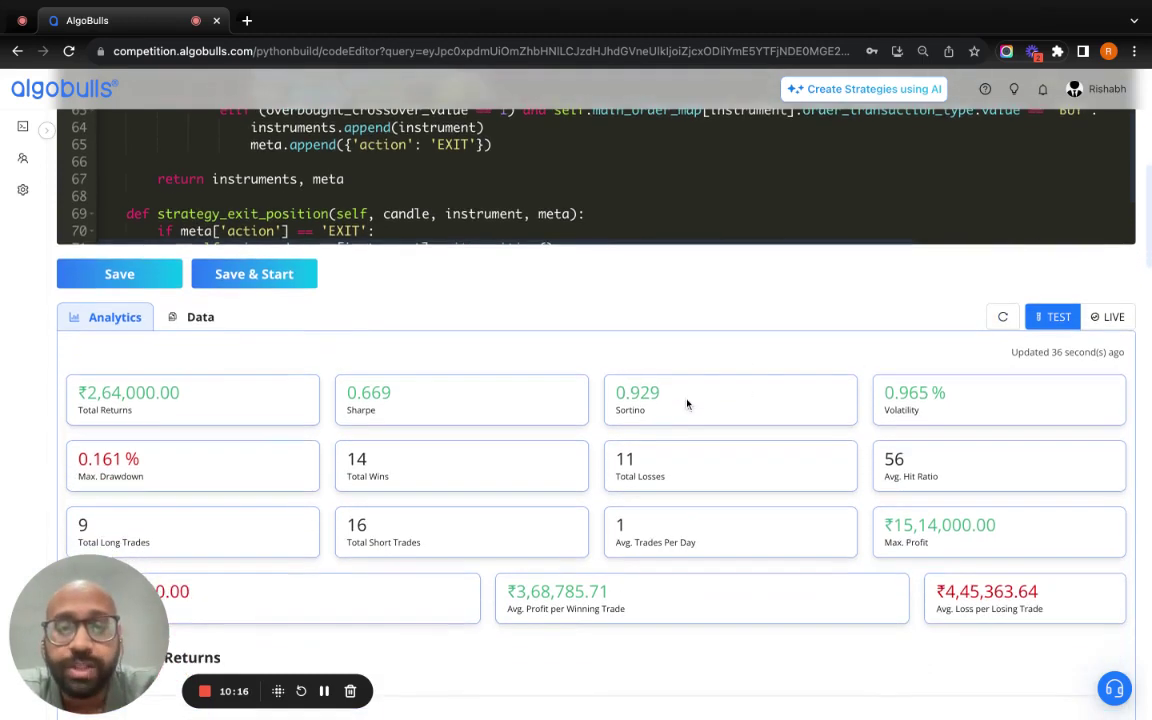
{"action": "scroll", "coordinate": [433, 405], "scroll_direction": "up", "scroll_amount": 1}
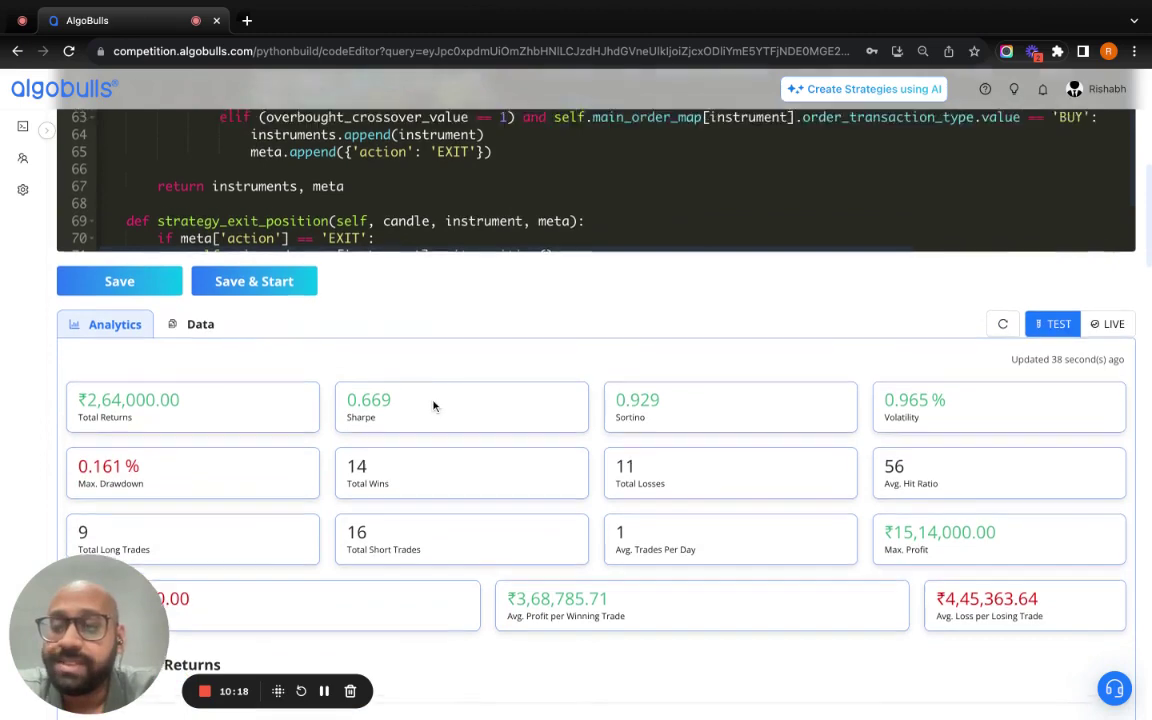
{"action": "scroll", "coordinate": [433, 405], "scroll_direction": "down", "scroll_amount": 1}
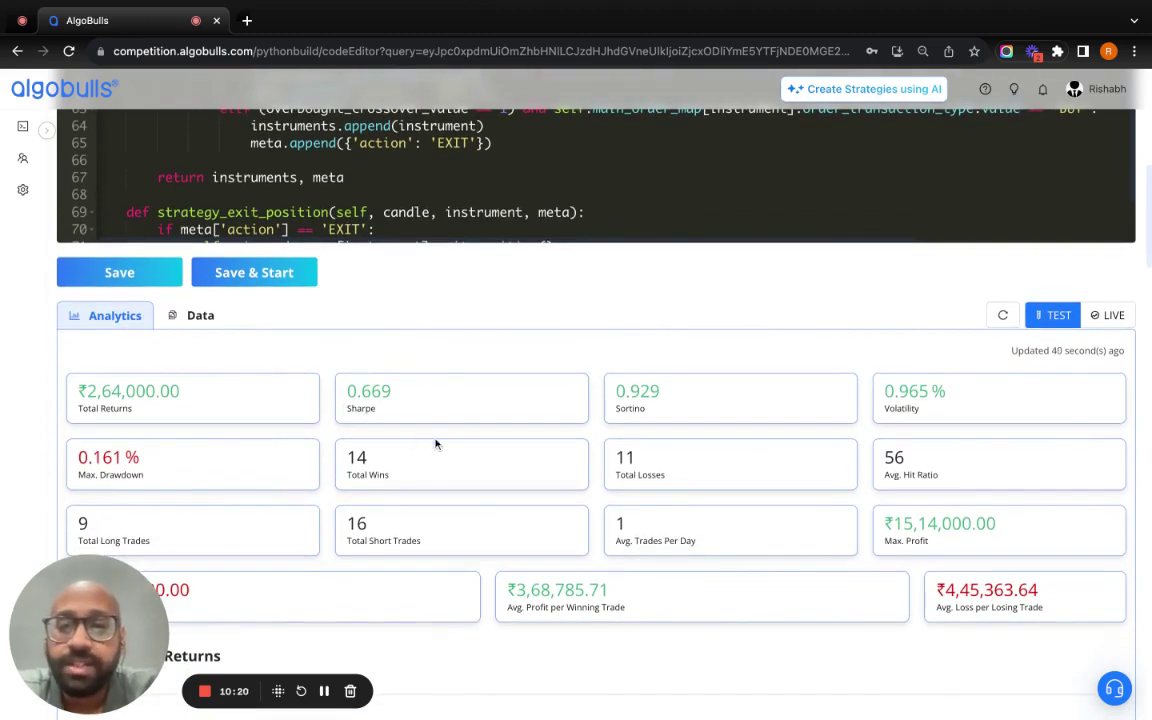
{"action": "scroll", "coordinate": [550, 316], "scroll_direction": "up", "scroll_amount": 7}
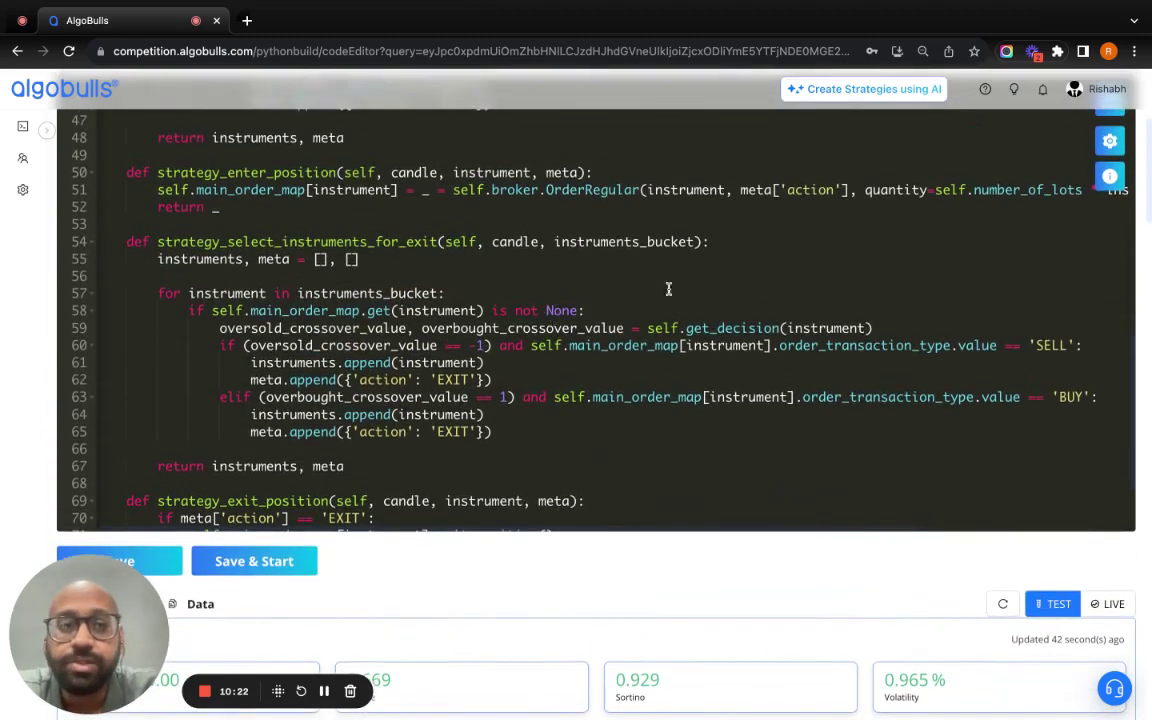